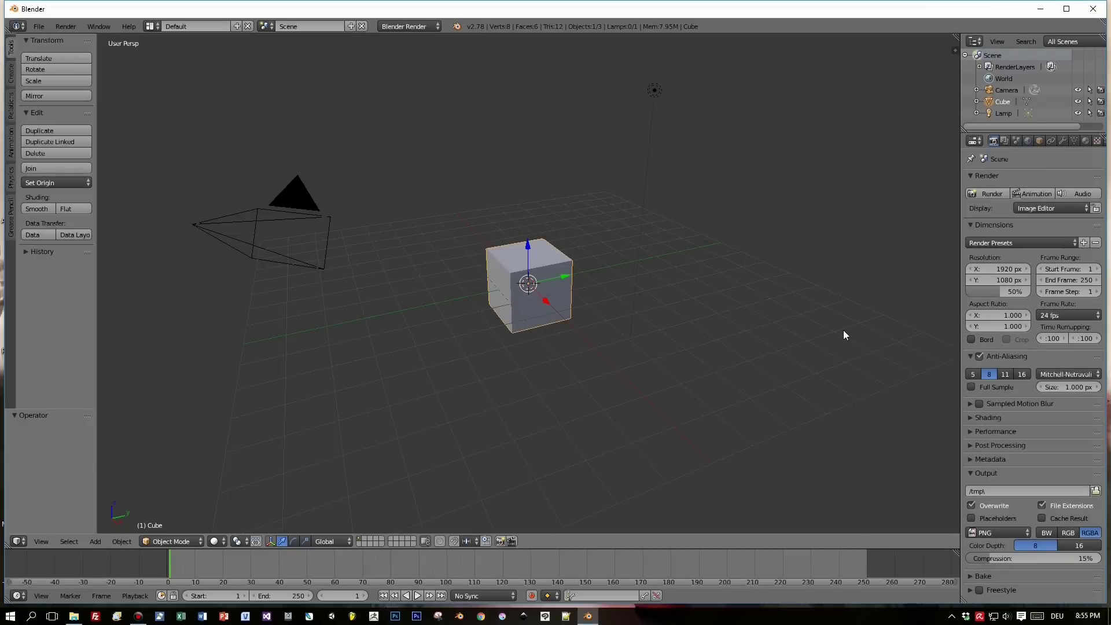
Start the Screencast Keys display for the 3D view.
{"action": "key", "text": "n"}
{"action": "scroll", "coordinate": [911, 460], "scroll_direction": "down", "scroll_amount": 6}
{"action": "scroll", "coordinate": [910, 468], "scroll_direction": "down", "scroll_amount": 3}
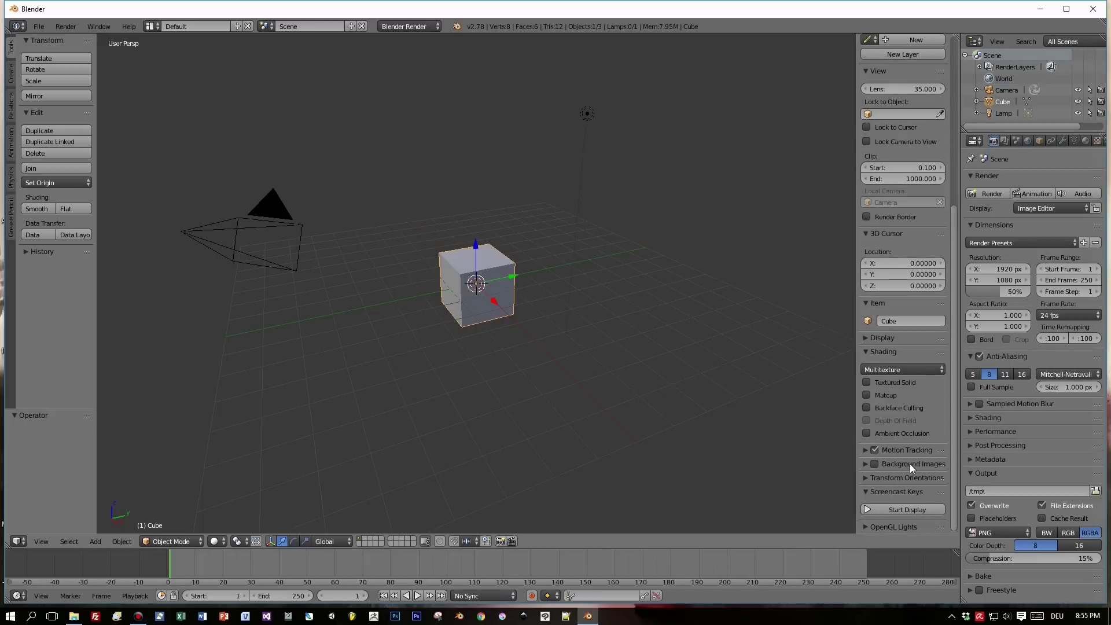
{"action": "left_click", "coordinate": [909, 510]}
{"action": "scroll", "coordinate": [909, 510], "scroll_direction": "down", "scroll_amount": 3}
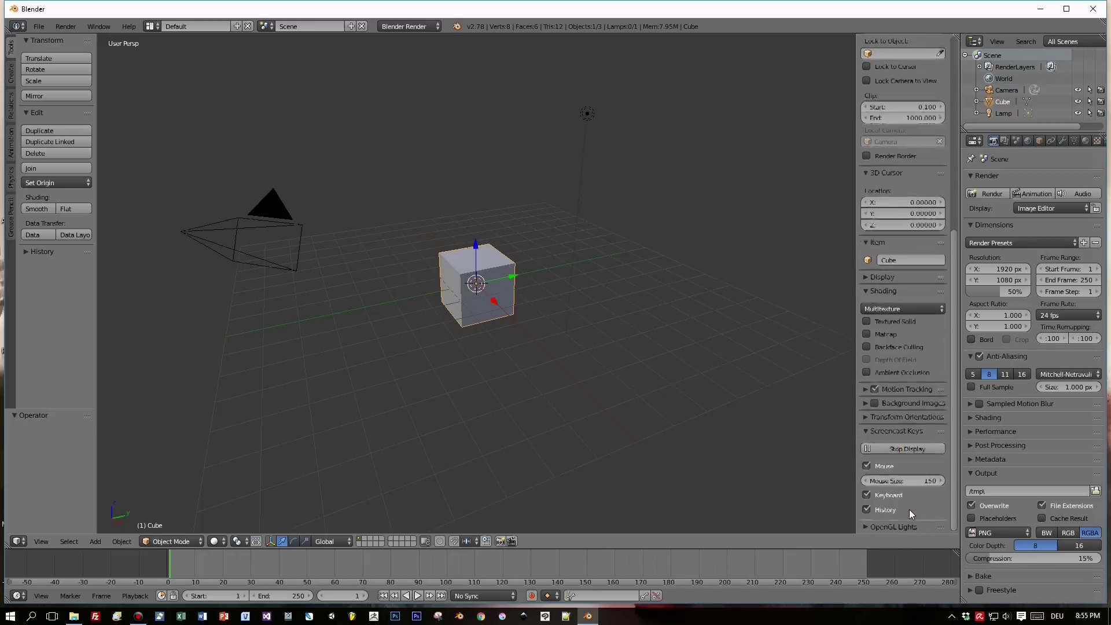
Apply an OpenGL Lights preset that shades the cube orange and blue, and hide the properties sidebar.
{"action": "left_click", "coordinate": [866, 525]}
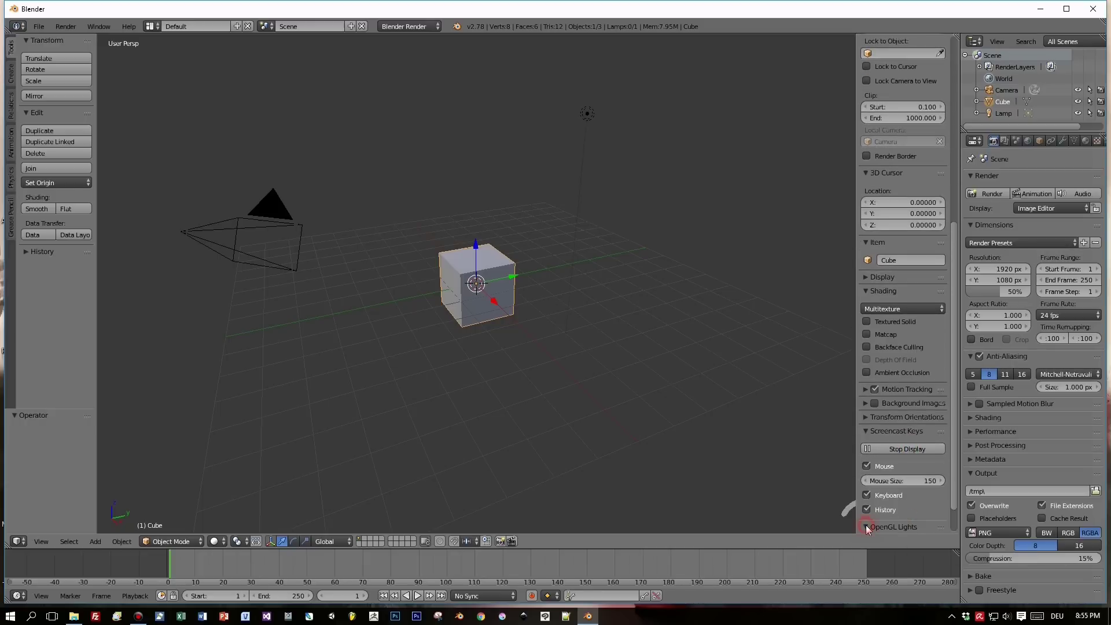
{"action": "scroll", "coordinate": [898, 481], "scroll_direction": "down", "scroll_amount": 2}
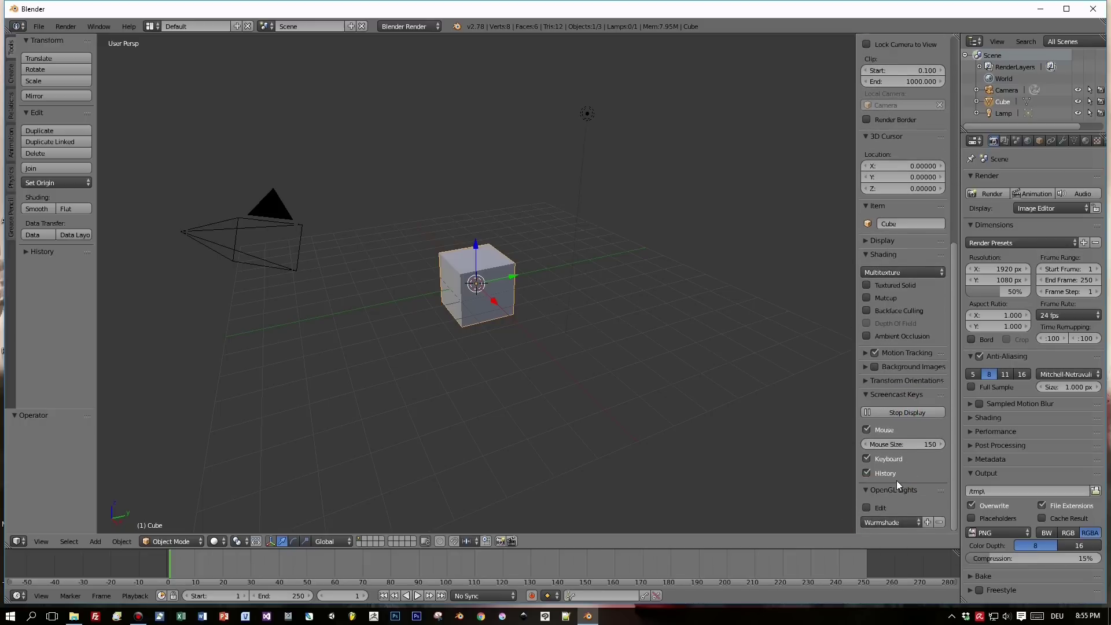
{"action": "left_click", "coordinate": [892, 521]}
{"action": "left_click", "coordinate": [896, 346]}
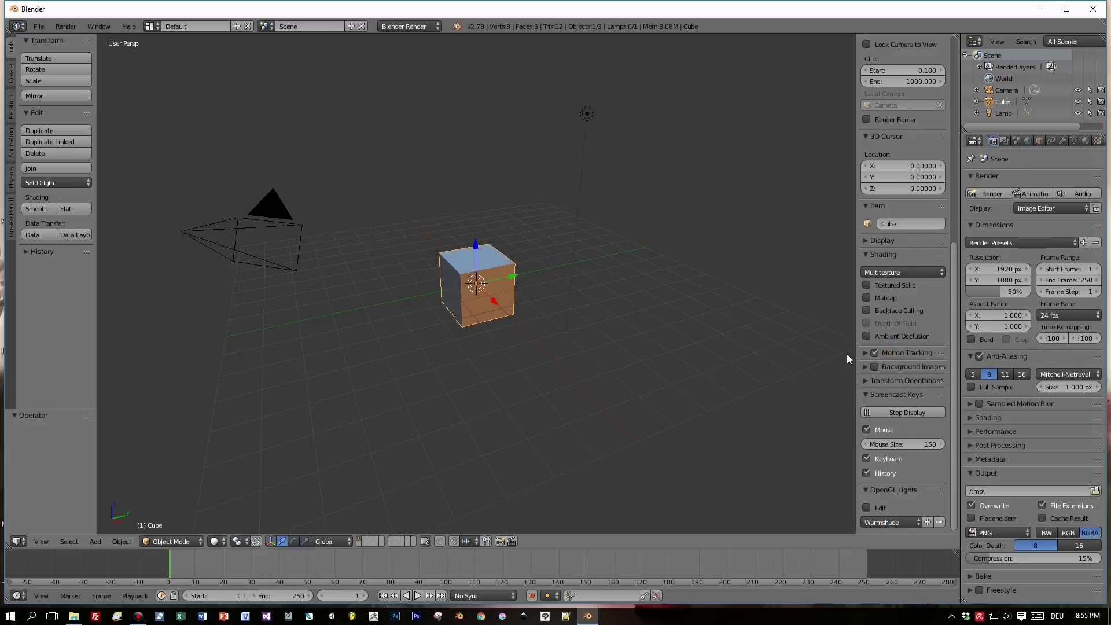
{"action": "scroll", "coordinate": [619, 336], "scroll_direction": "up", "scroll_amount": 3}
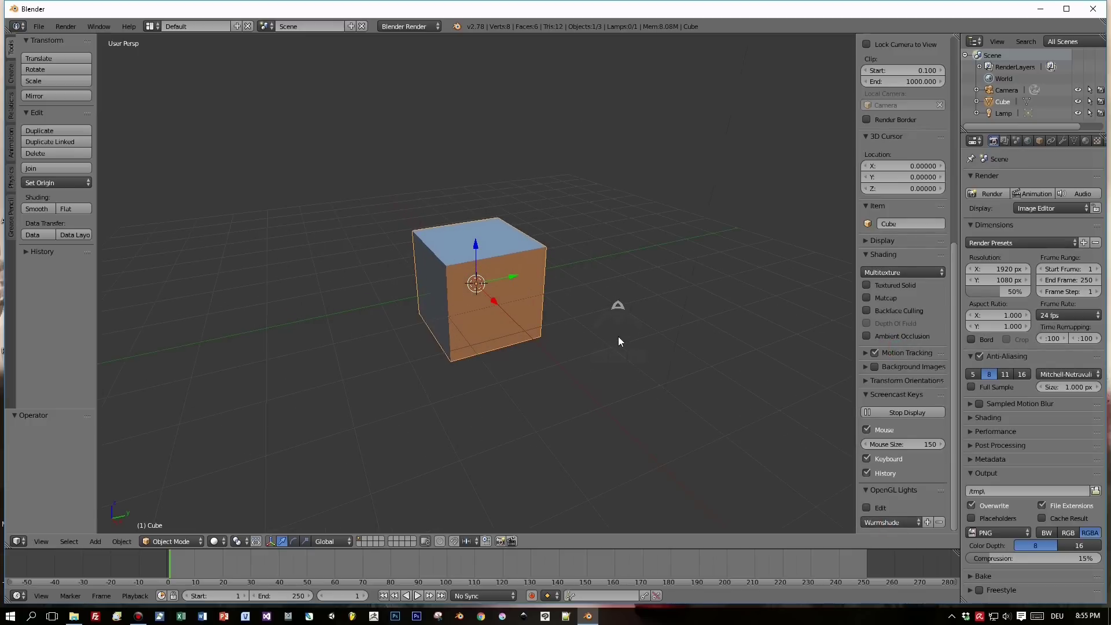
{"action": "key", "text": "n"}
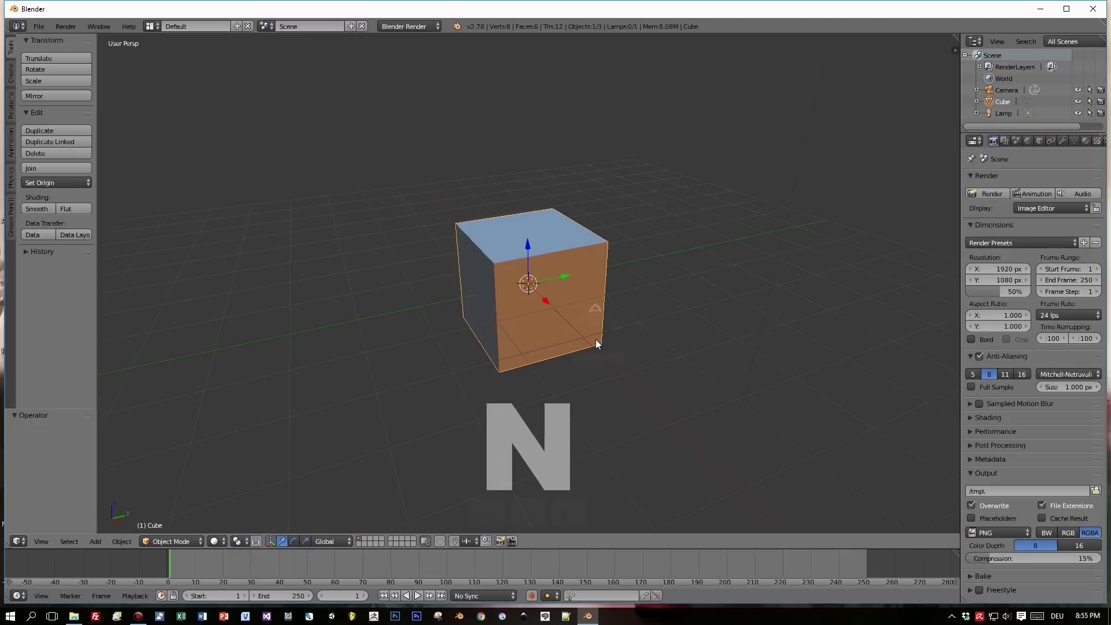
Find the Carver MT add-on in the user preferences by searching for "car" and read its usage info.
{"action": "left_click", "coordinate": [37, 27]}
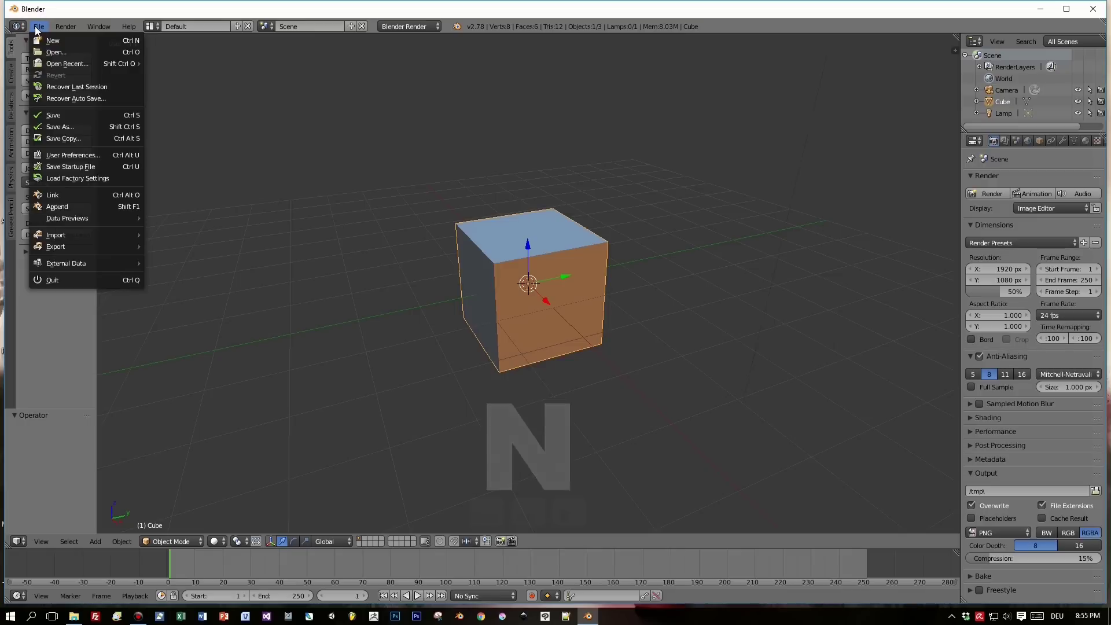
{"action": "left_click", "coordinate": [82, 156]}
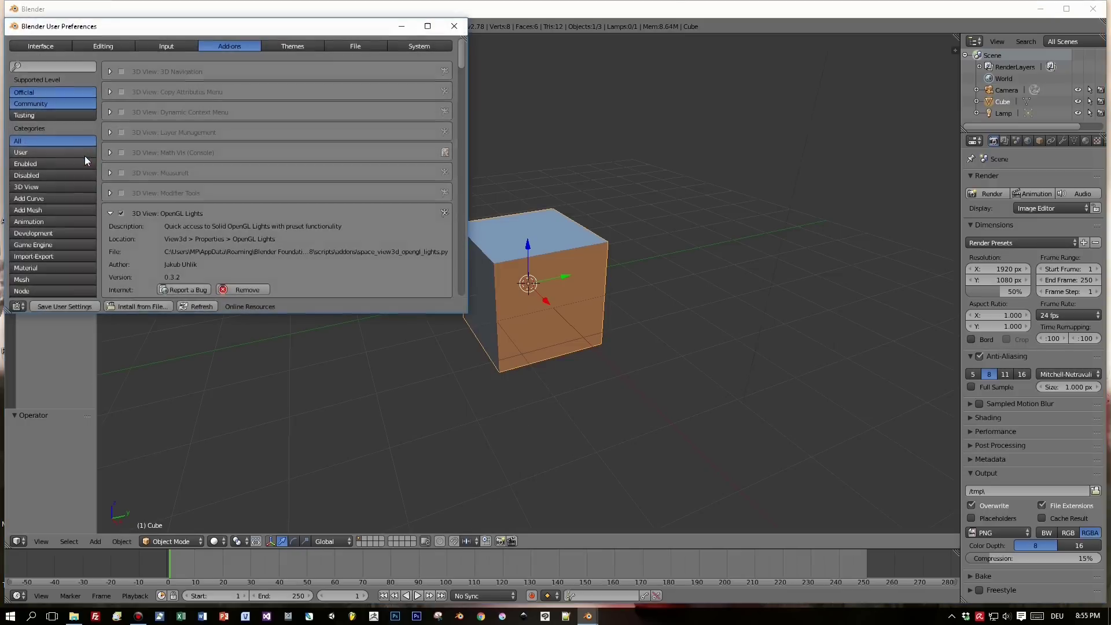
{"action": "left_click", "coordinate": [56, 66]}
{"action": "type", "text": "car"}
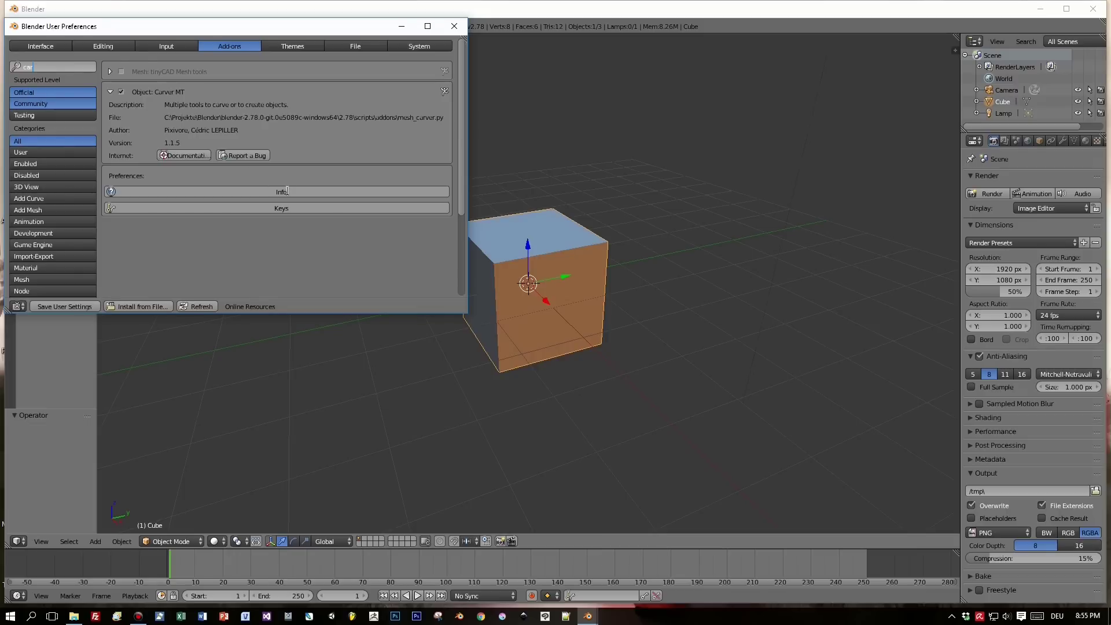
{"action": "left_click", "coordinate": [287, 191]}
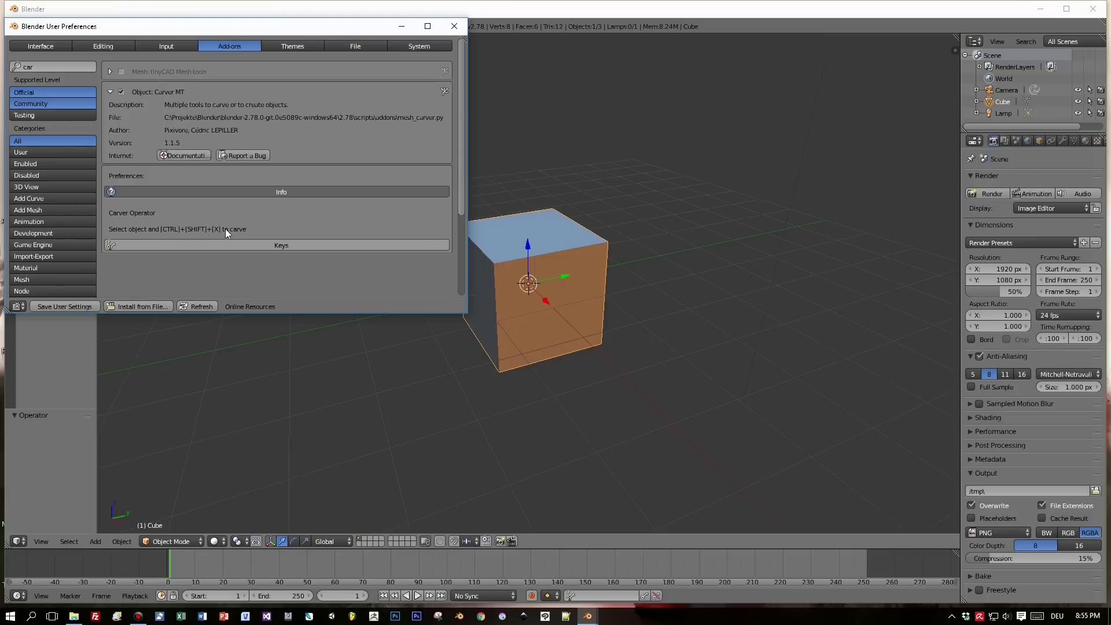
{"action": "left_click", "coordinate": [455, 27]}
Switch to the right orthographic view and move the cube up about 1.02 units along Z.
{"action": "middle_click_drag", "start_coordinate": [393, 235], "coordinate": [360, 199]}
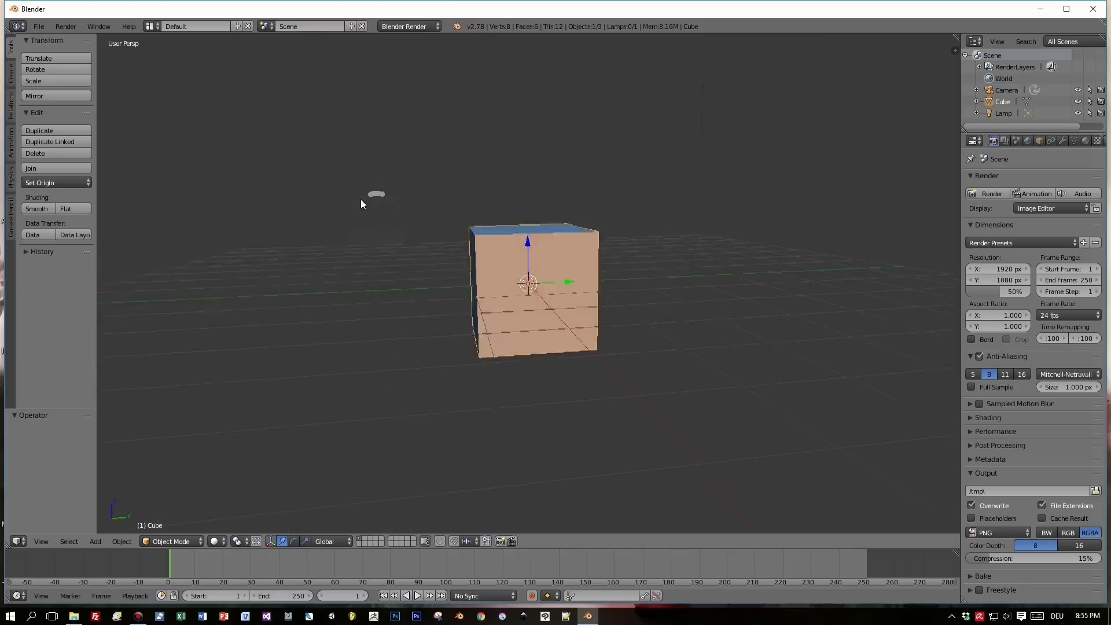
{"action": "key", "text": "KP_3"}
{"action": "key", "text": "KP_5"}
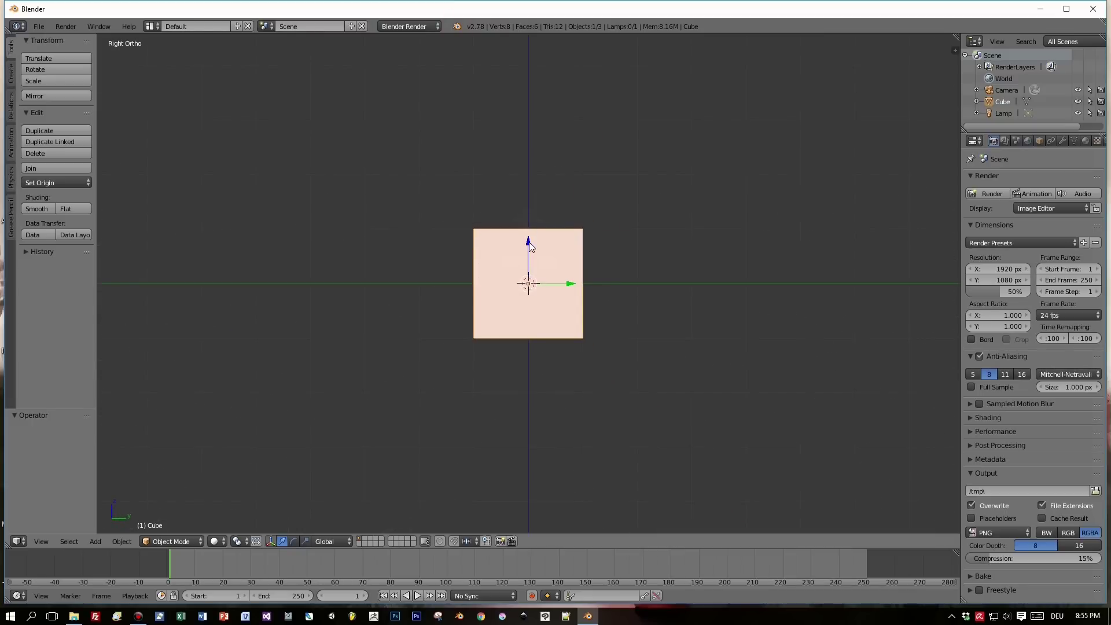
{"action": "left_click_drag", "start_coordinate": [529, 246], "coordinate": [532, 187]}
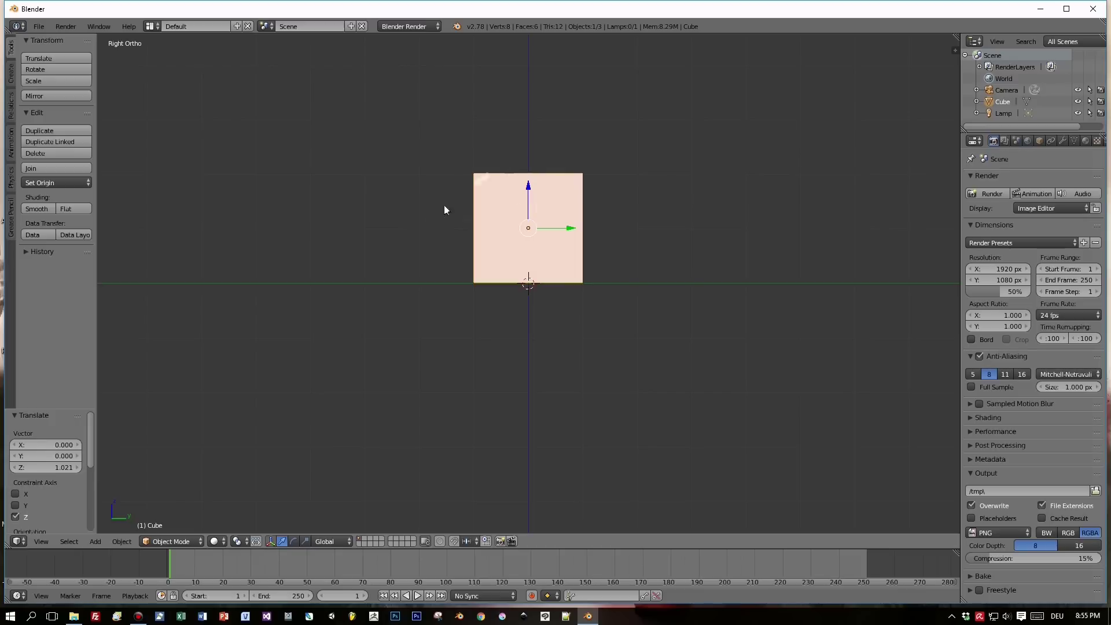
{"action": "left_click", "coordinate": [439, 207]}
Start Carver and cut a small rectangular notch into the lower part of the cube's +Y side.
{"action": "key", "text": "ctrl+shift+x"}
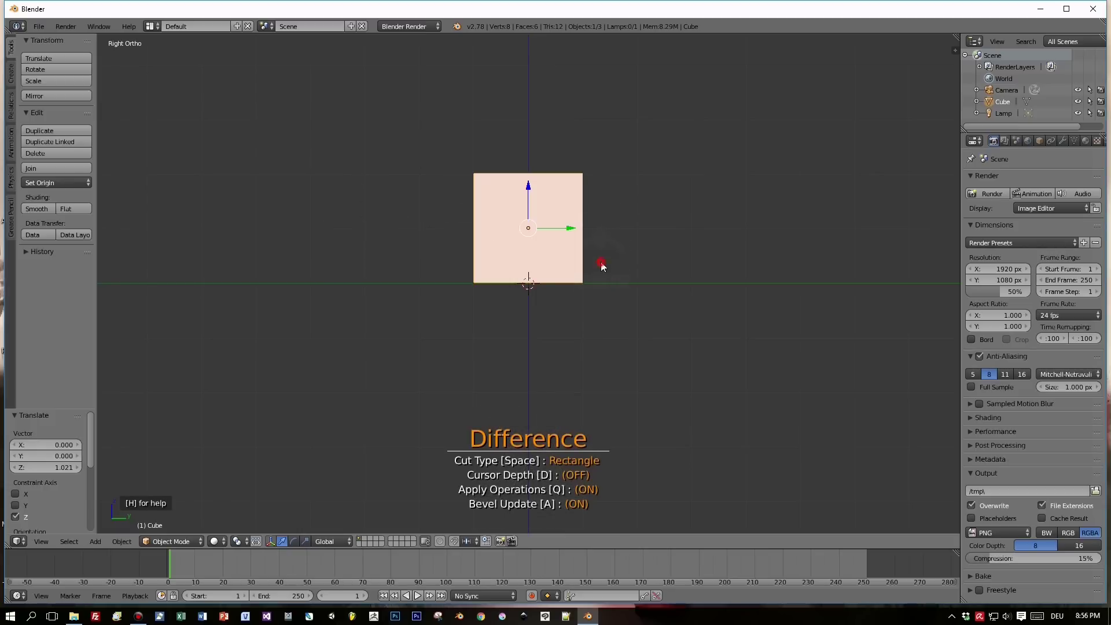
{"action": "left_click_drag", "start_coordinate": [601, 262], "coordinate": [567, 250]}
{"action": "left_click_drag", "start_coordinate": [564, 245], "coordinate": [564, 245]}
{"action": "mouse_move", "coordinate": [665, 266]}
{"action": "middle_mouse_down"}
{"action": "mouse_move", "coordinate": [592, 286]}
{"action": "mouse_move", "coordinate": [627, 248]}
{"action": "mouse_move", "coordinate": [631, 272]}
{"action": "mouse_move", "coordinate": [664, 270]}
{"action": "mouse_move", "coordinate": [649, 287]}
{"action": "mouse_move", "coordinate": [654, 270]}
{"action": "middle_mouse_up"}
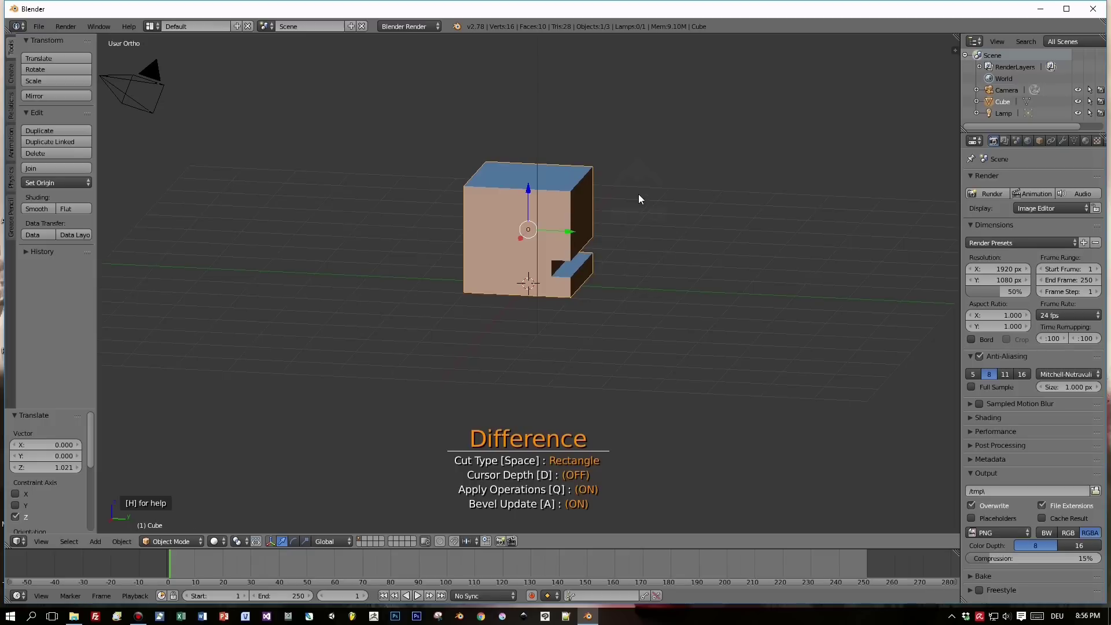
{"action": "middle_click_drag", "start_coordinate": [627, 228], "coordinate": [644, 206]}
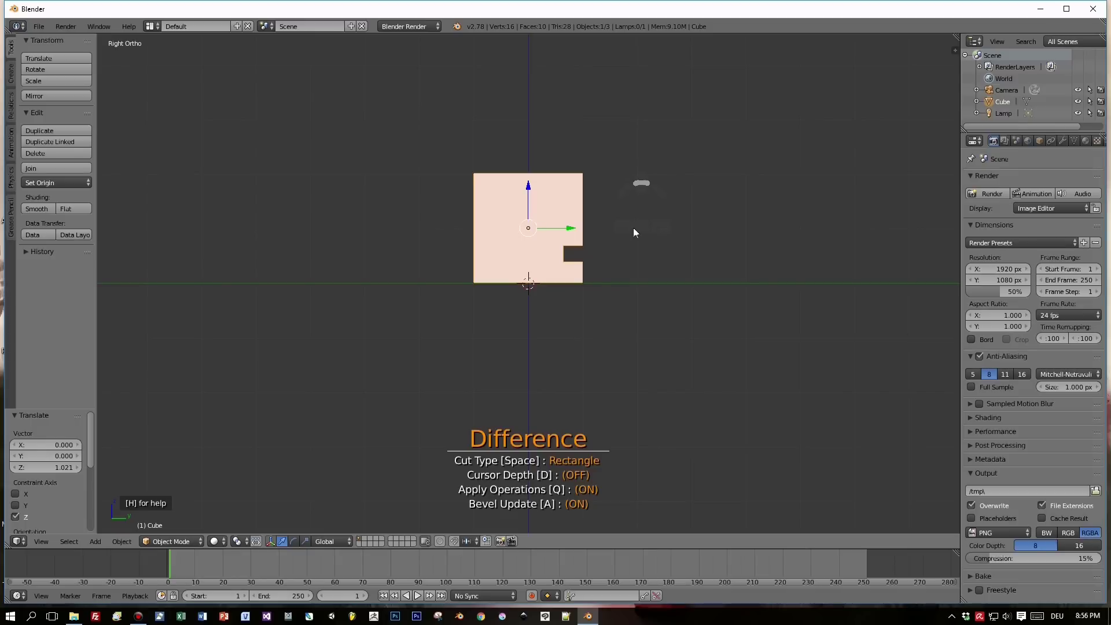
Carve a V-shaped notch into the upper part of the cube's +Y side with the Line cut type.
{"action": "key", "text": "space"}
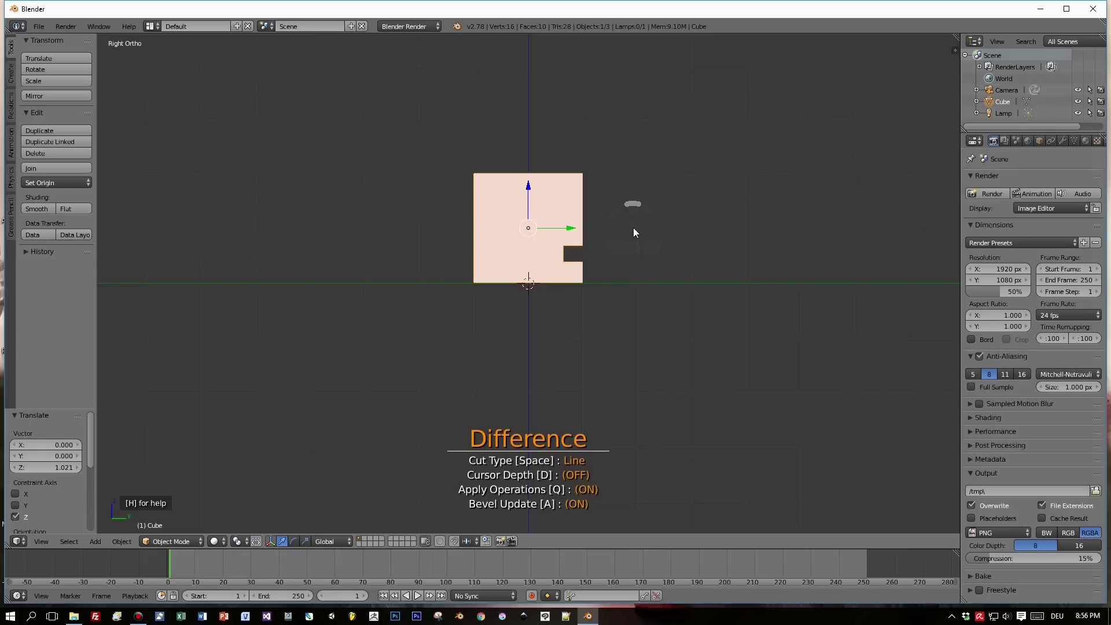
{"action": "left_click", "coordinate": [603, 177]}
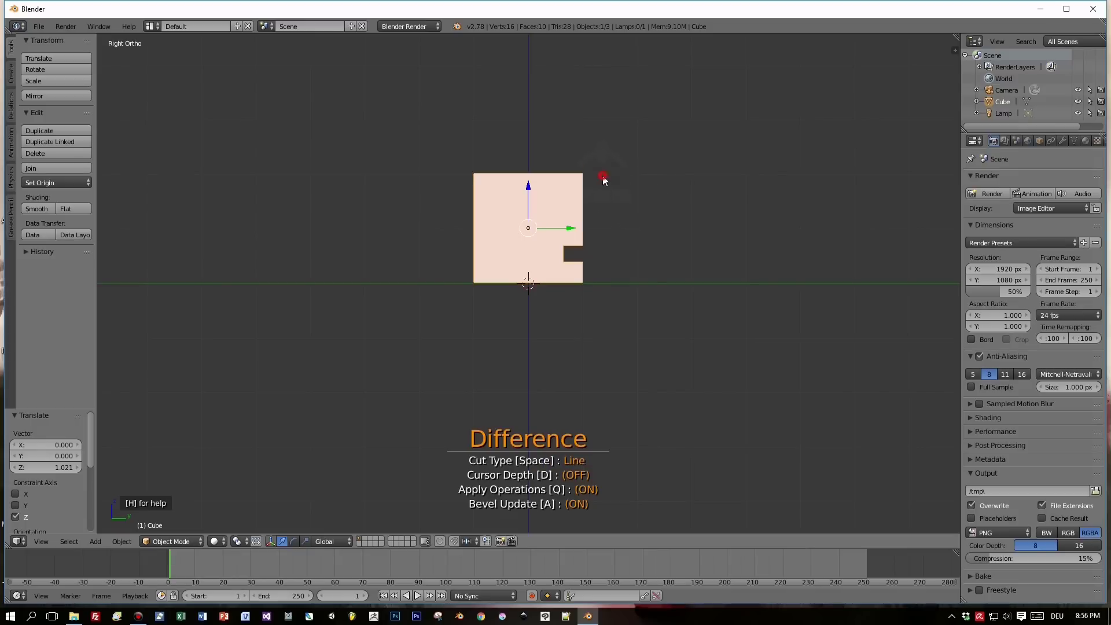
{"action": "left_click", "coordinate": [564, 207]}
{"action": "key", "text": "space"}
{"action": "mouse_move", "coordinate": [656, 244]}
{"action": "middle_mouse_down"}
{"action": "mouse_move", "coordinate": [438, 271]}
{"action": "mouse_move", "coordinate": [389, 262]}
{"action": "mouse_move", "coordinate": [508, 266]}
{"action": "mouse_move", "coordinate": [655, 240]}
{"action": "middle_mouse_up"}
{"action": "scroll", "coordinate": [654, 241], "scroll_direction": "up", "scroll_amount": 2}
{"action": "scroll", "coordinate": [650, 250], "scroll_direction": "down", "scroll_amount": 2}
Carve a round hole through the cube near its upper +Y corner with the Circle cut type at 40 subdivisions.
{"action": "key", "text": "space"}
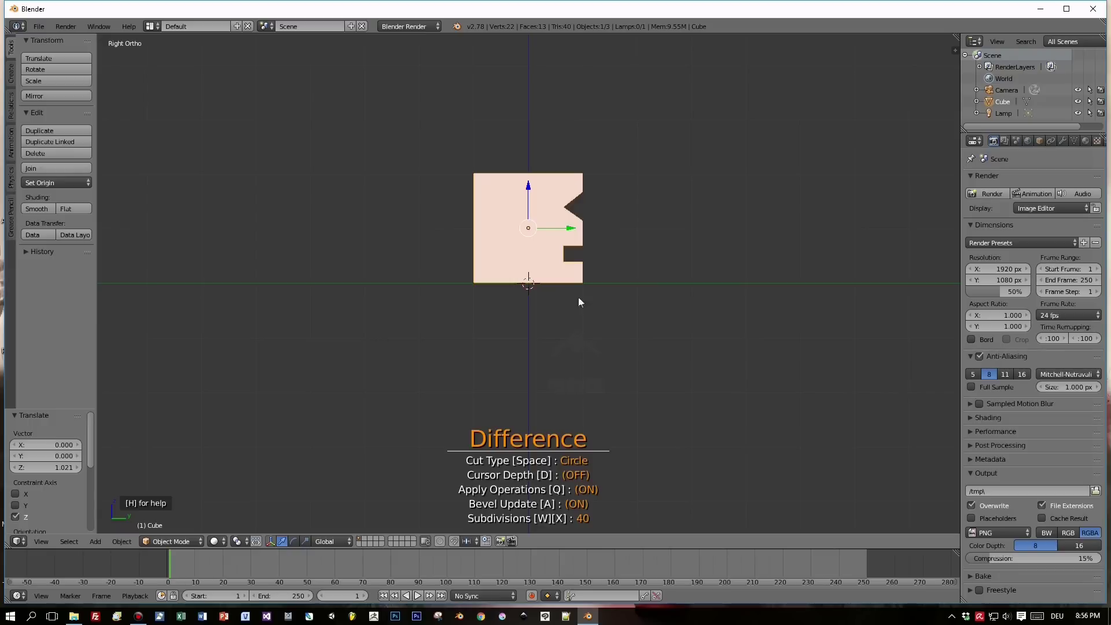
{"action": "left_click", "coordinate": [548, 183]}
{"action": "left_click_drag", "start_coordinate": [554, 189], "coordinate": [557, 191]}
{"action": "left_click", "coordinate": [565, 196]}
{"action": "mouse_move", "coordinate": [666, 246]}
{"action": "middle_mouse_down"}
{"action": "mouse_move", "coordinate": [579, 287]}
{"action": "mouse_move", "coordinate": [675, 250]}
{"action": "mouse_move", "coordinate": [599, 281]}
{"action": "mouse_move", "coordinate": [430, 278]}
{"action": "mouse_move", "coordinate": [669, 253]}
{"action": "middle_mouse_up"}
{"action": "scroll", "coordinate": [640, 268], "scroll_direction": "up", "scroll_amount": 2}
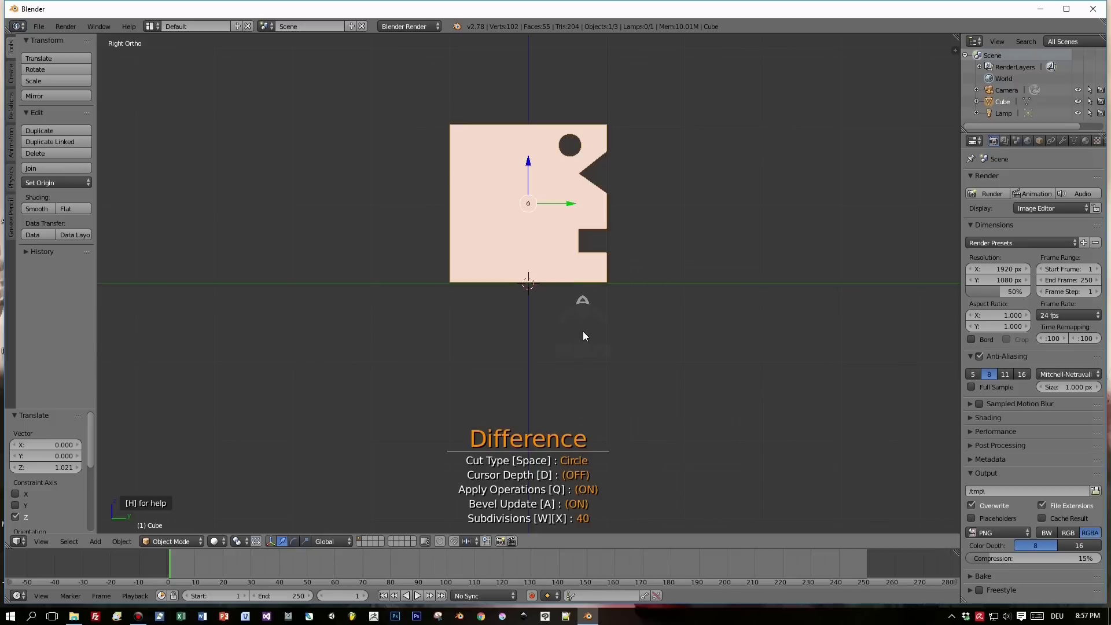
Carve a rectangular notch into the middle of the cube's bottom edge and chamfer the lower +Y corner with a line cut.
{"action": "key", "text": "space"}
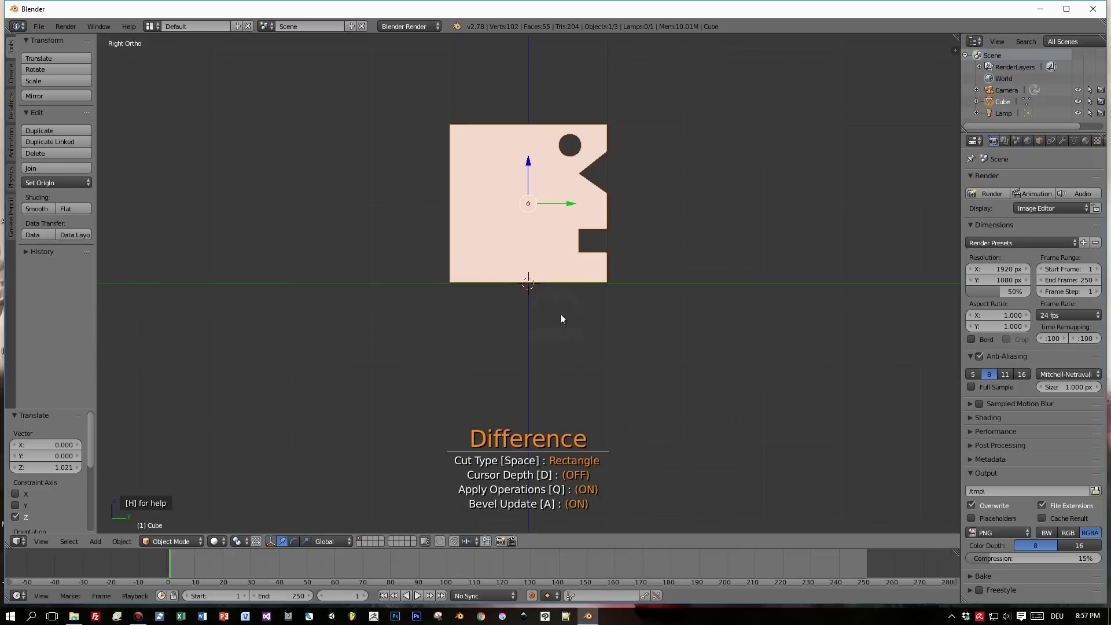
{"action": "left_click_drag", "start_coordinate": [550, 294], "coordinate": [526, 269]}
{"action": "key", "text": "space"}
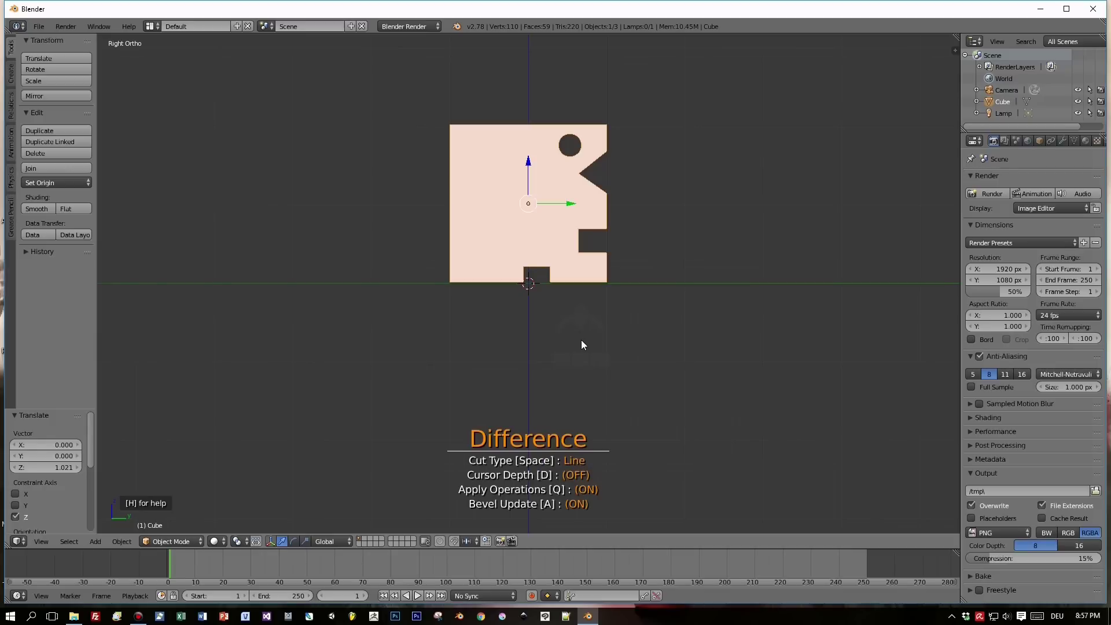
{"action": "left_click", "coordinate": [580, 301]}
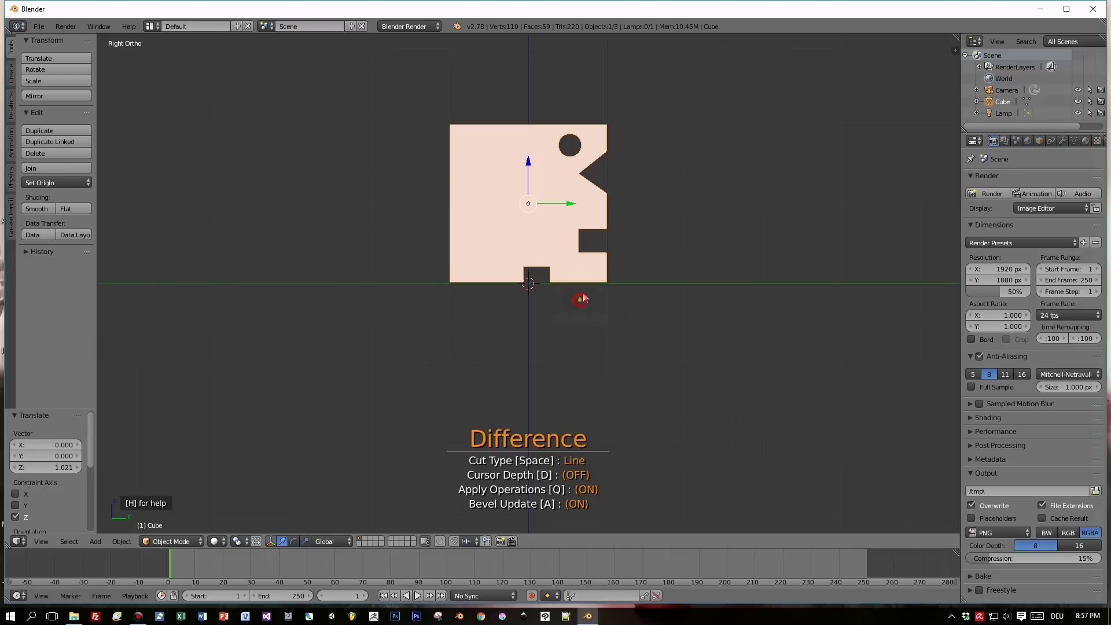
{"action": "left_click", "coordinate": [631, 250]}
{"action": "right_click", "coordinate": [643, 286]}
{"action": "middle_click_drag", "start_coordinate": [641, 286], "coordinate": [669, 294]}
{"action": "key", "text": "KP_3"}
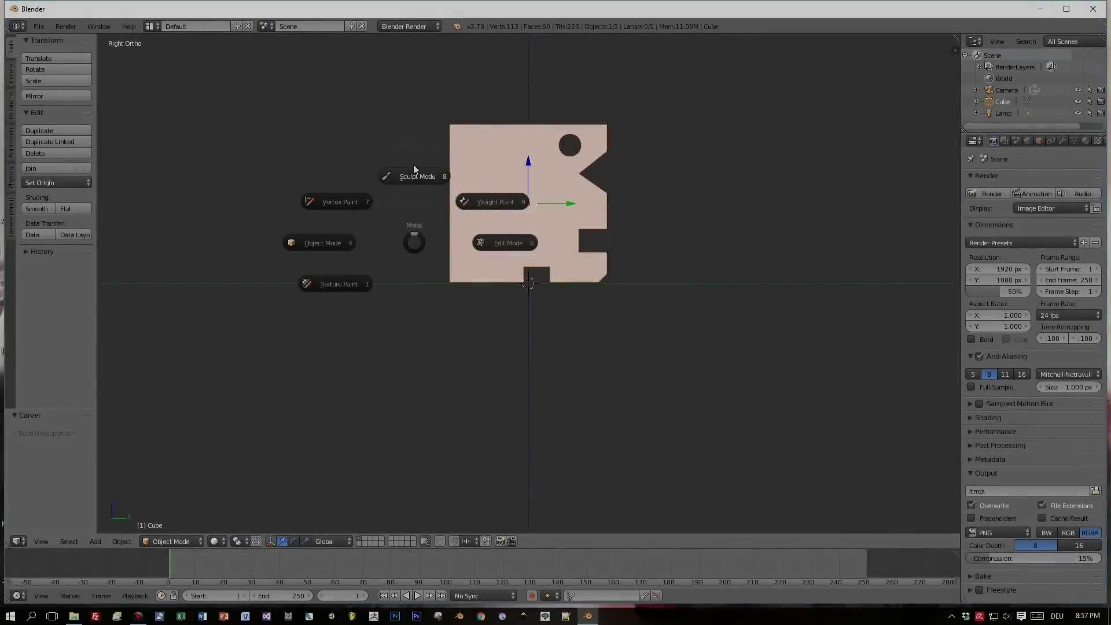
Enter Sculpt Mode and enable Dyntopo with a detail size of 4 px.
{"action": "left_click", "coordinate": [409, 176]}
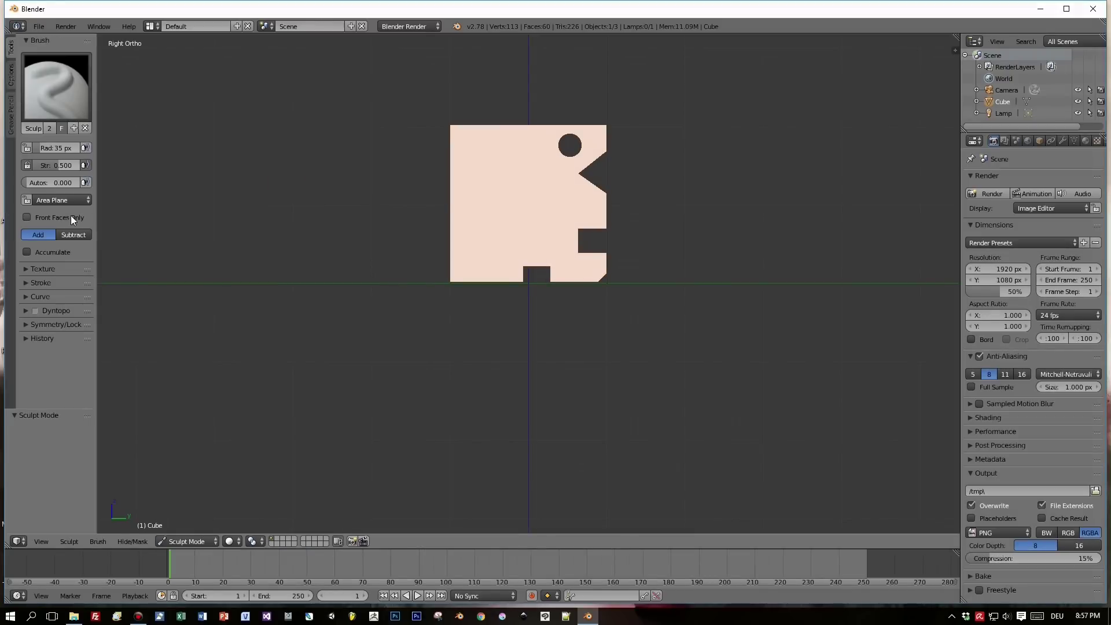
{"action": "left_click", "coordinate": [35, 311]}
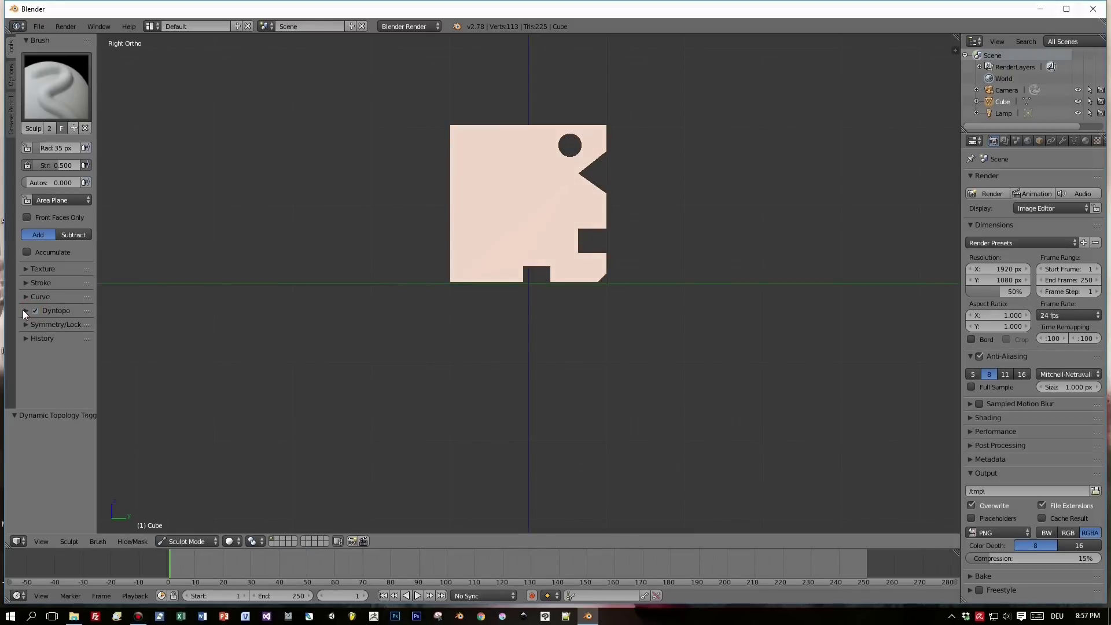
{"action": "left_click", "coordinate": [25, 310]}
{"action": "left_click", "coordinate": [57, 328]}
{"action": "type", "text": "4"}
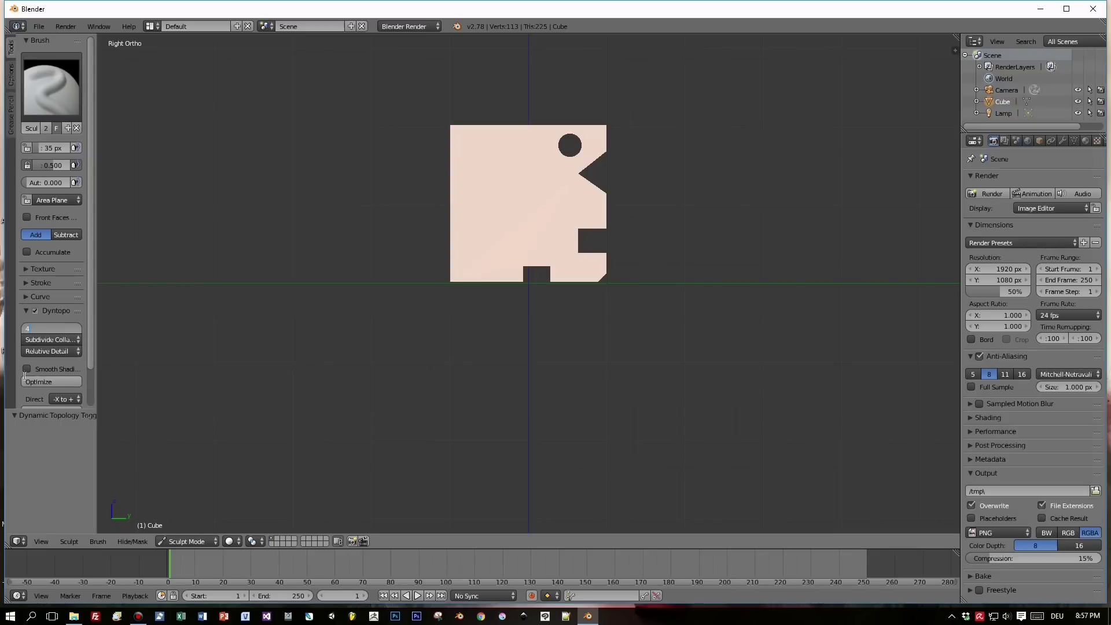
Symmetrize the carved cube in the +X to -X direction.
{"action": "left_click", "coordinate": [66, 402]}
{"action": "left_click", "coordinate": [66, 401]}
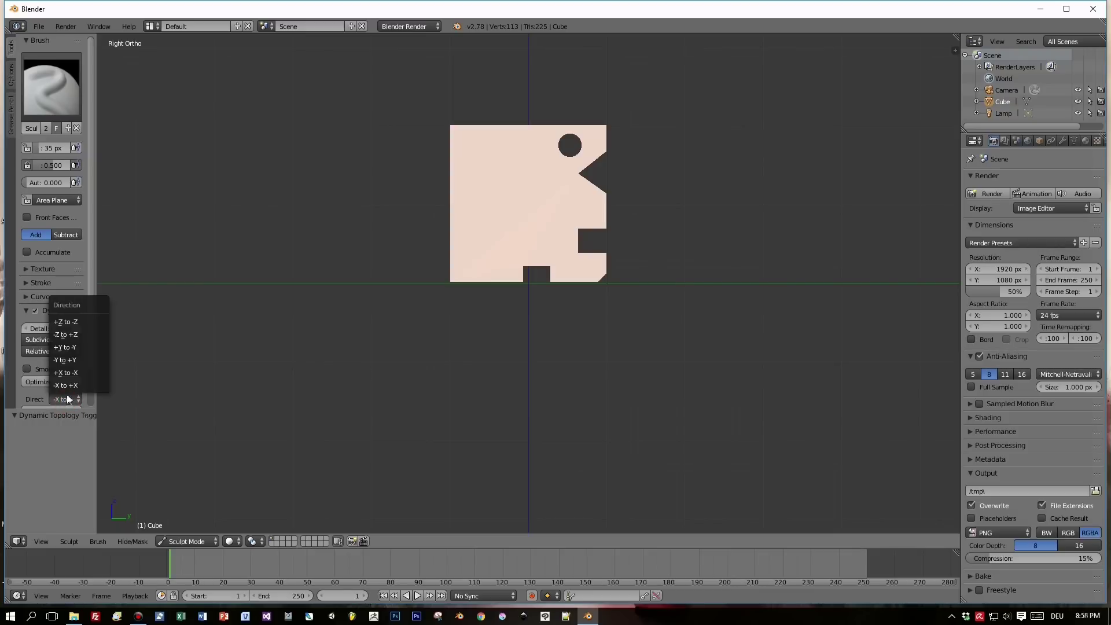
{"action": "left_click", "coordinate": [65, 373]}
{"action": "scroll", "coordinate": [61, 387], "scroll_direction": "down", "scroll_amount": 2}
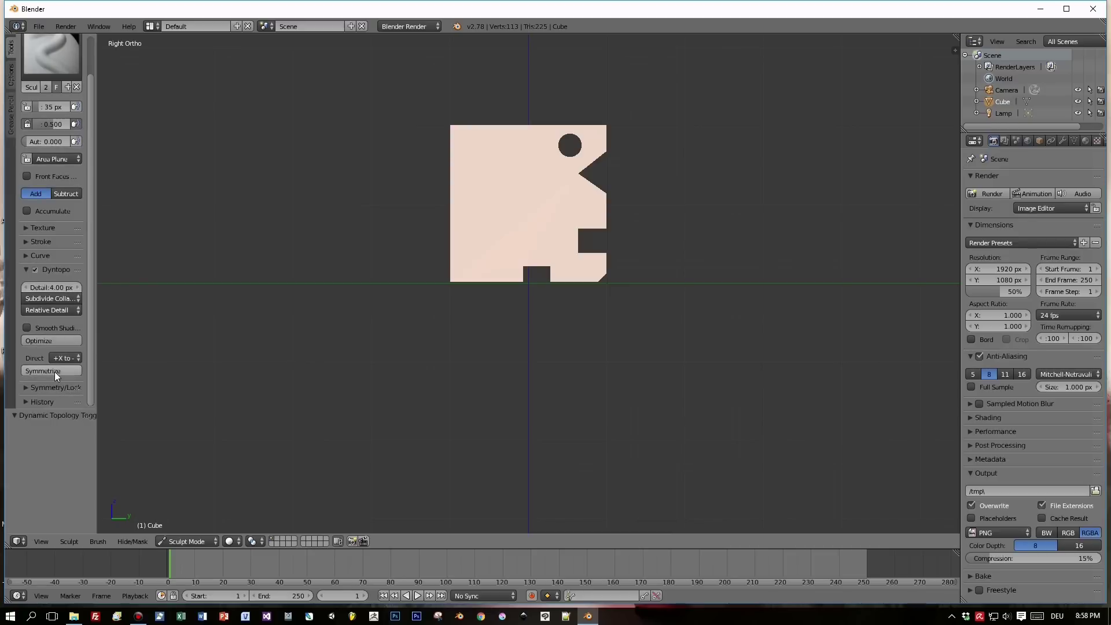
{"action": "left_click", "coordinate": [56, 374]}
{"action": "middle_click_drag", "start_coordinate": [50, 372], "coordinate": [133, 385]}
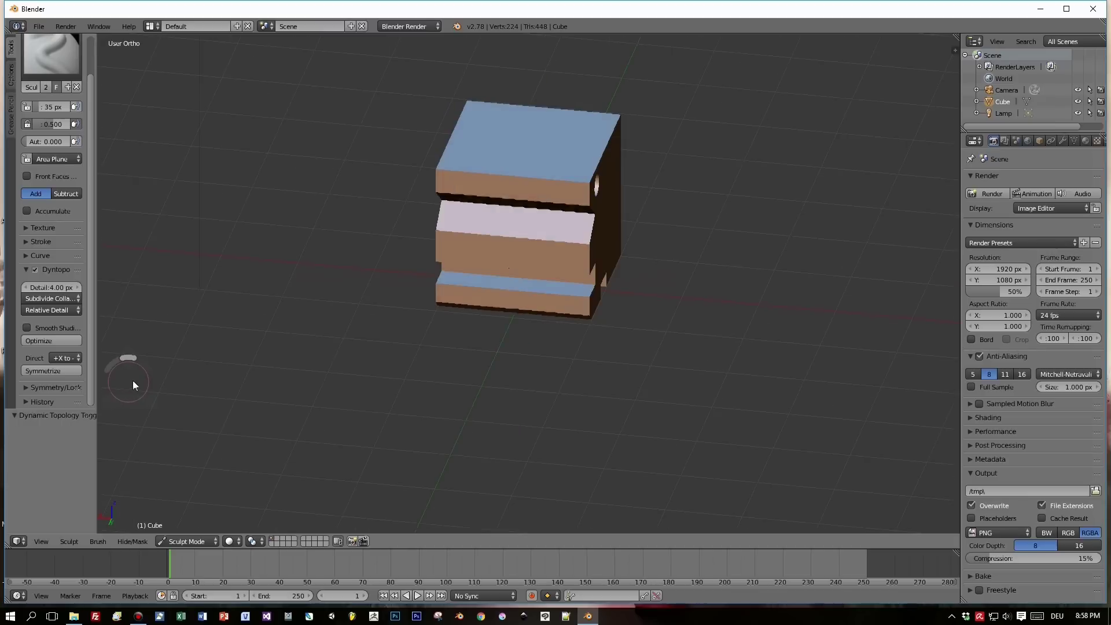
Symmetrize the carved cube in the +Y to -Y direction.
{"action": "key", "text": "KP_3"}
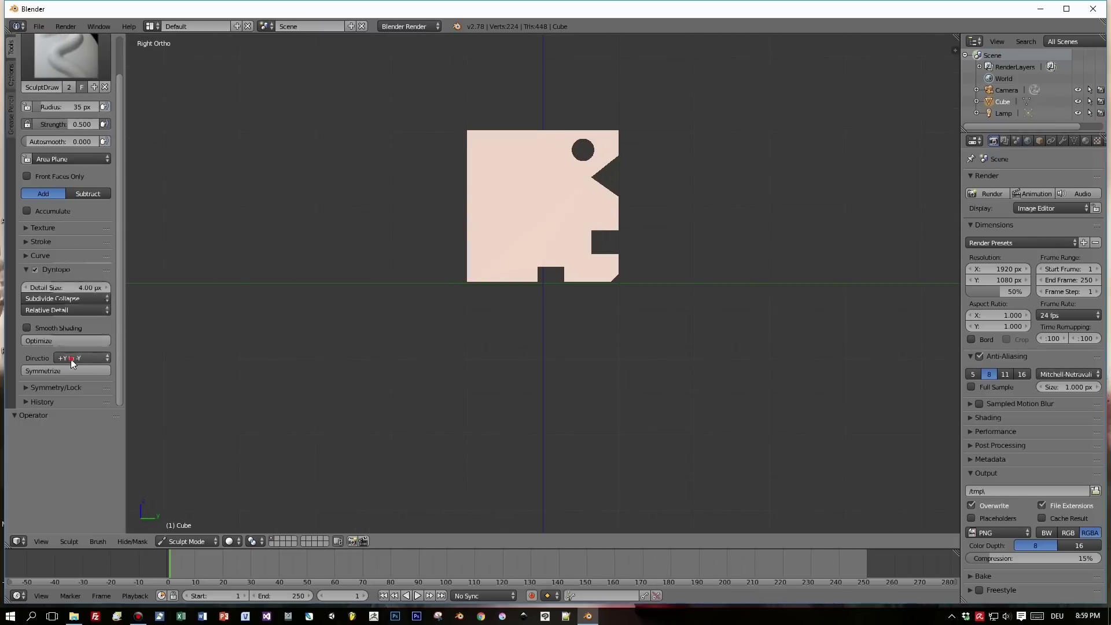
{"action": "left_click", "coordinate": [73, 358]}
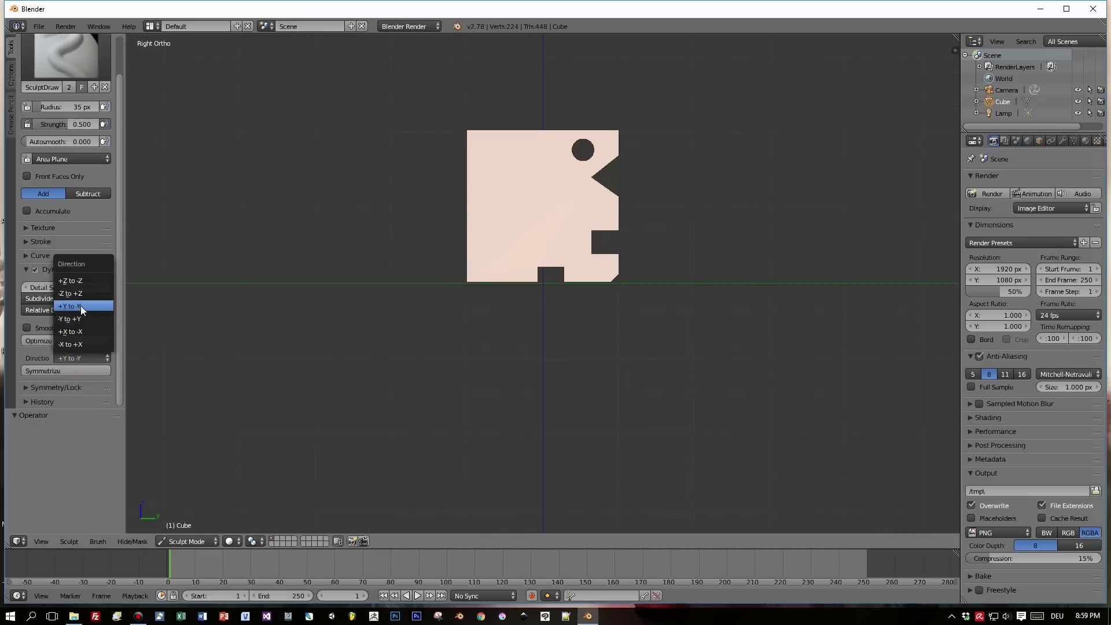
{"action": "left_click", "coordinate": [82, 318]}
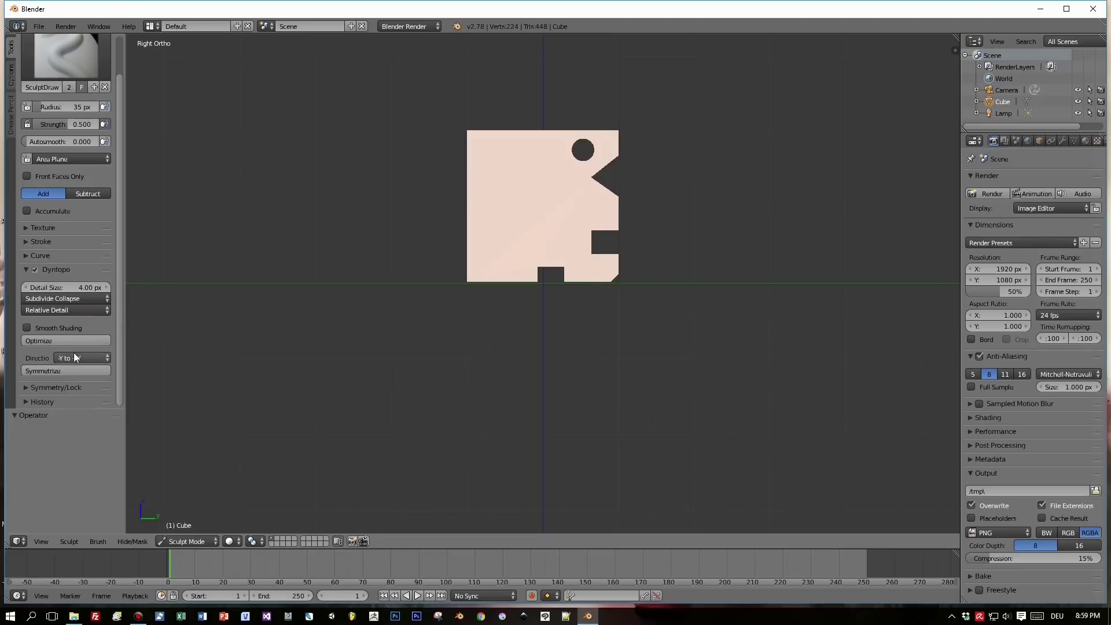
{"action": "left_click", "coordinate": [80, 358]}
{"action": "left_click", "coordinate": [85, 305]}
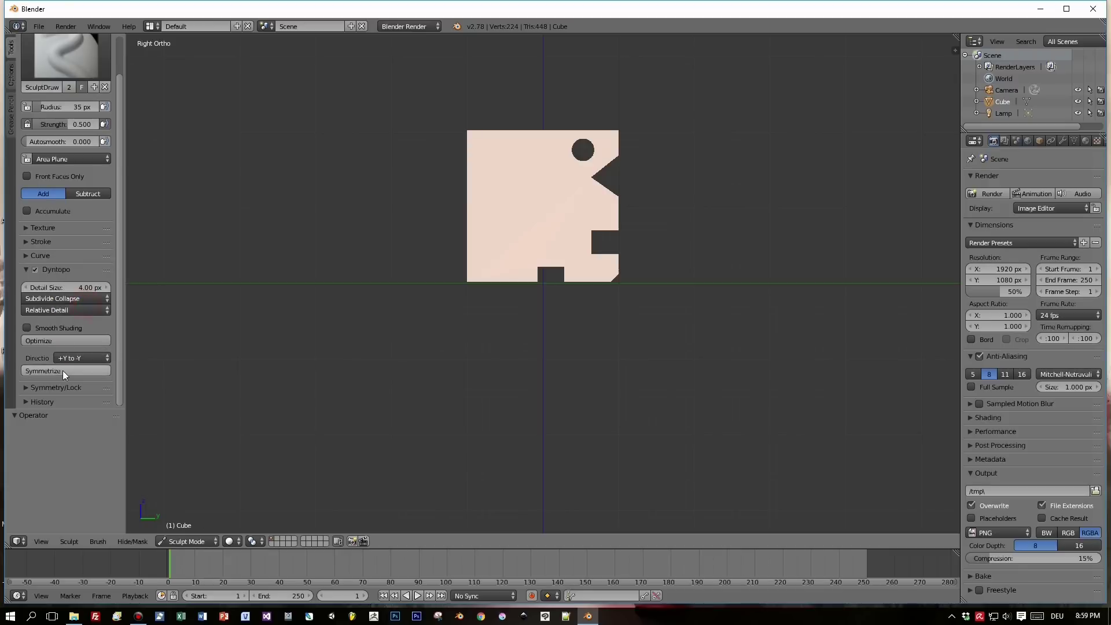
{"action": "left_click", "coordinate": [64, 370]}
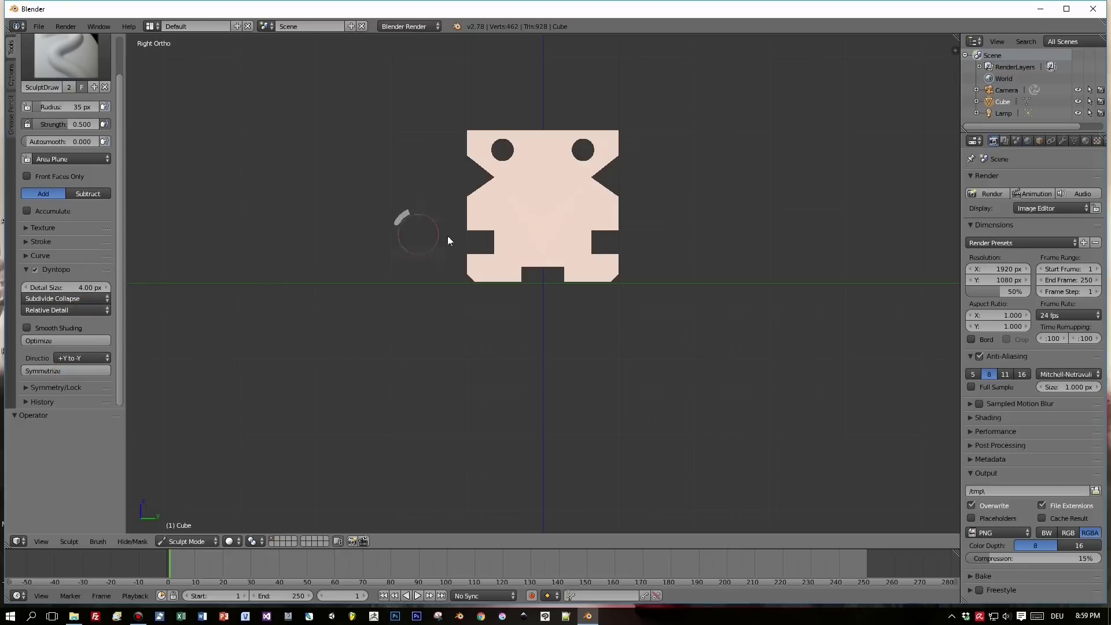
Return to Object Mode and carve a round groove into the middle of the top edge with Carver's Circle cut type at 40 subdivisions.
{"action": "mouse_move", "coordinate": [447, 235]}
{"action": "middle_mouse_down"}
{"action": "mouse_move", "coordinate": [402, 310]}
{"action": "mouse_move", "coordinate": [412, 284]}
{"action": "mouse_move", "coordinate": [454, 254]}
{"action": "middle_mouse_up"}
{"action": "key", "text": "Tab"}
{"action": "left_click", "coordinate": [402, 260]}
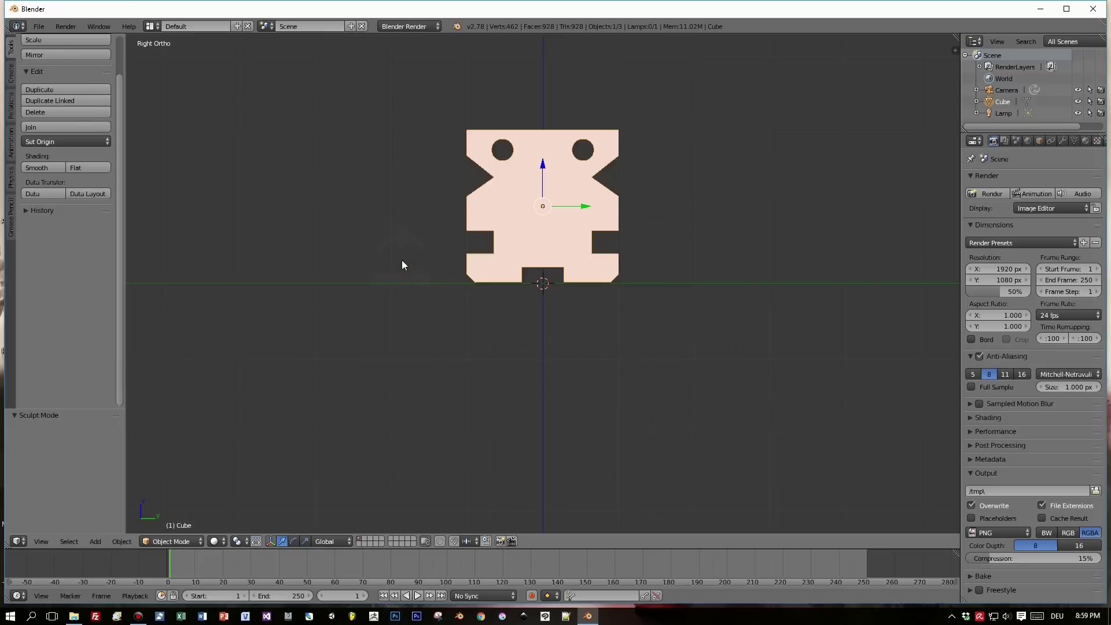
{"action": "key", "text": "ctrl+shift+x"}
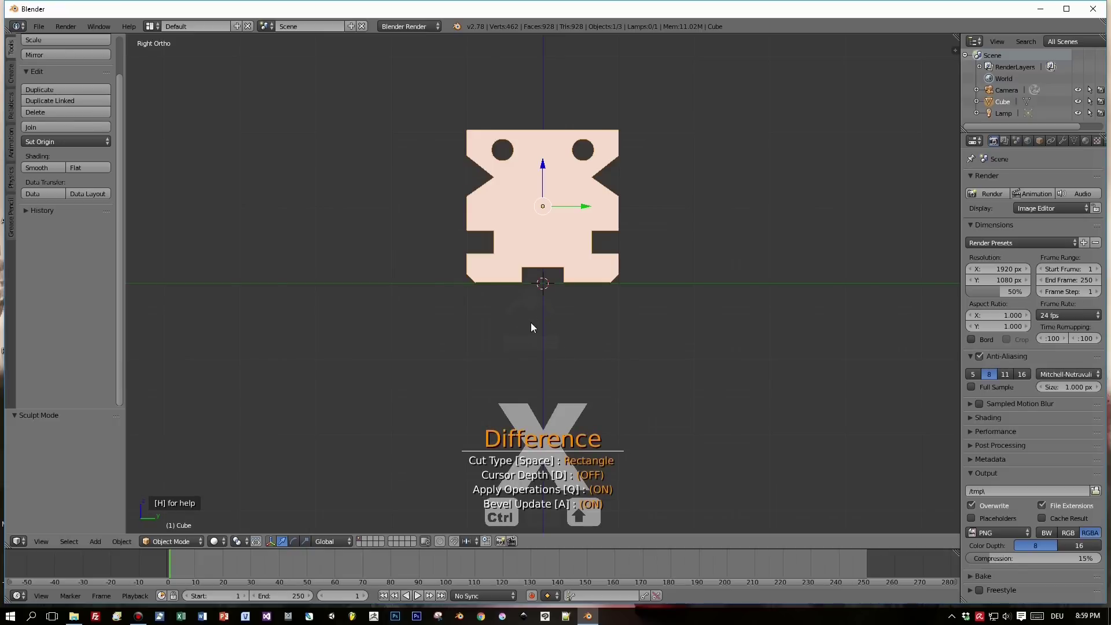
{"action": "key", "text": "space"}
{"action": "key", "text": "space"}
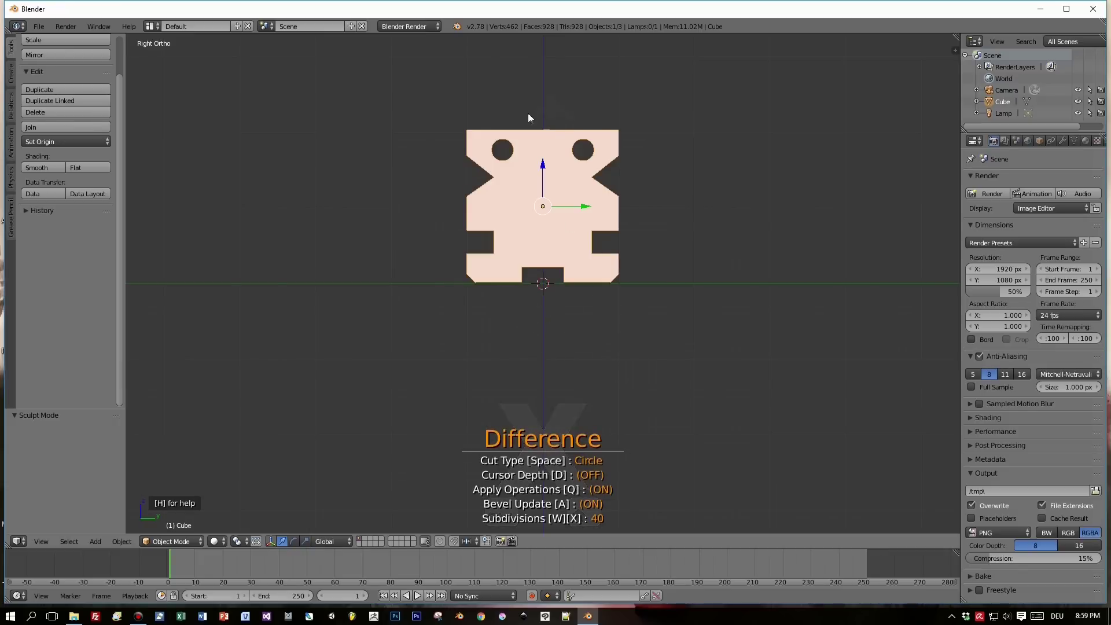
{"action": "left_click_drag", "start_coordinate": [555, 127], "coordinate": [527, 106]}
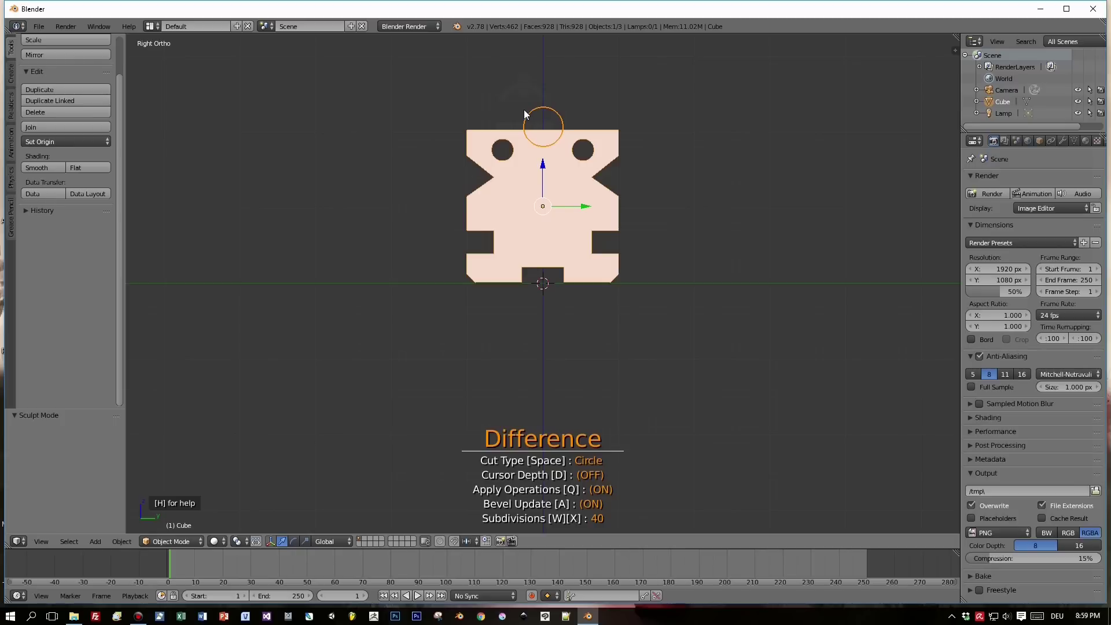
{"action": "left_click", "coordinate": [523, 110]}
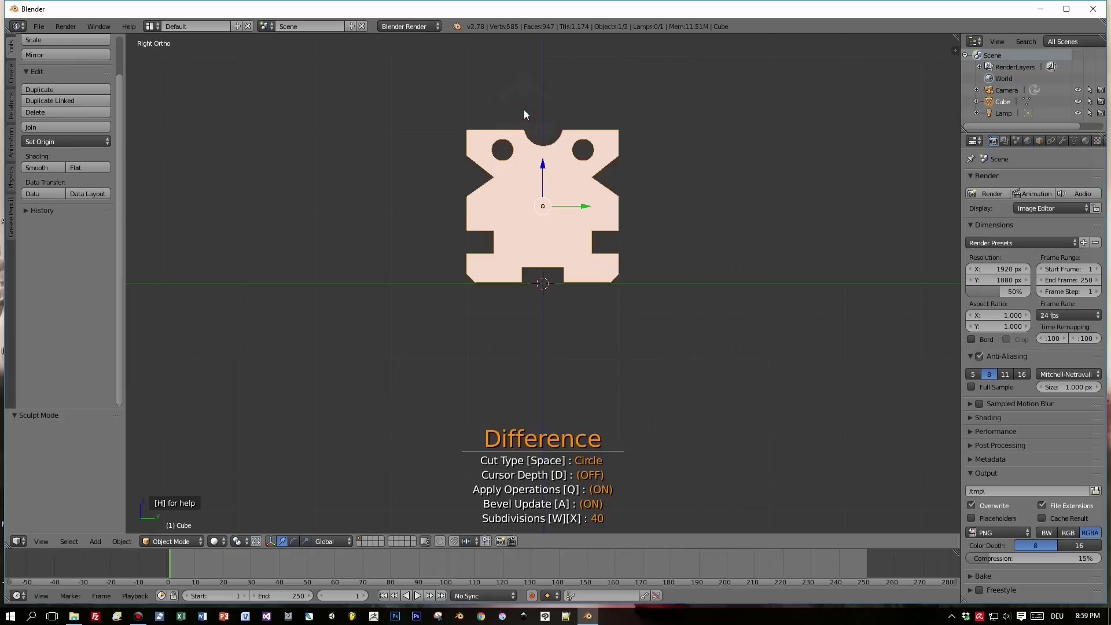
{"action": "middle_click_drag", "start_coordinate": [554, 214], "coordinate": [555, 249]}
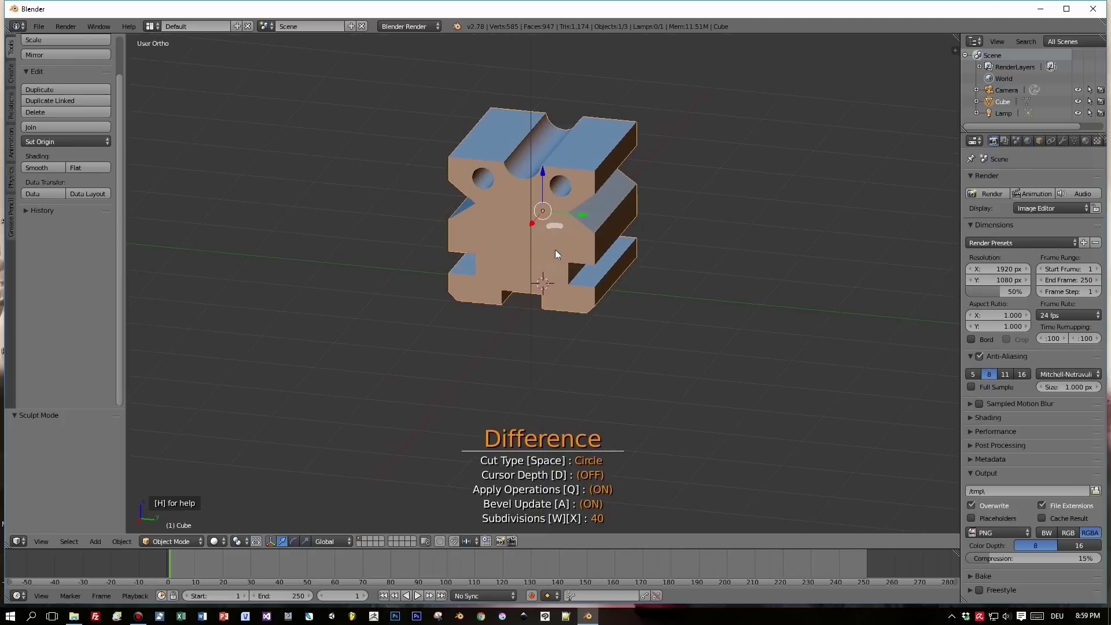
{"action": "scroll", "coordinate": [554, 249], "scroll_direction": "up", "scroll_amount": 2}
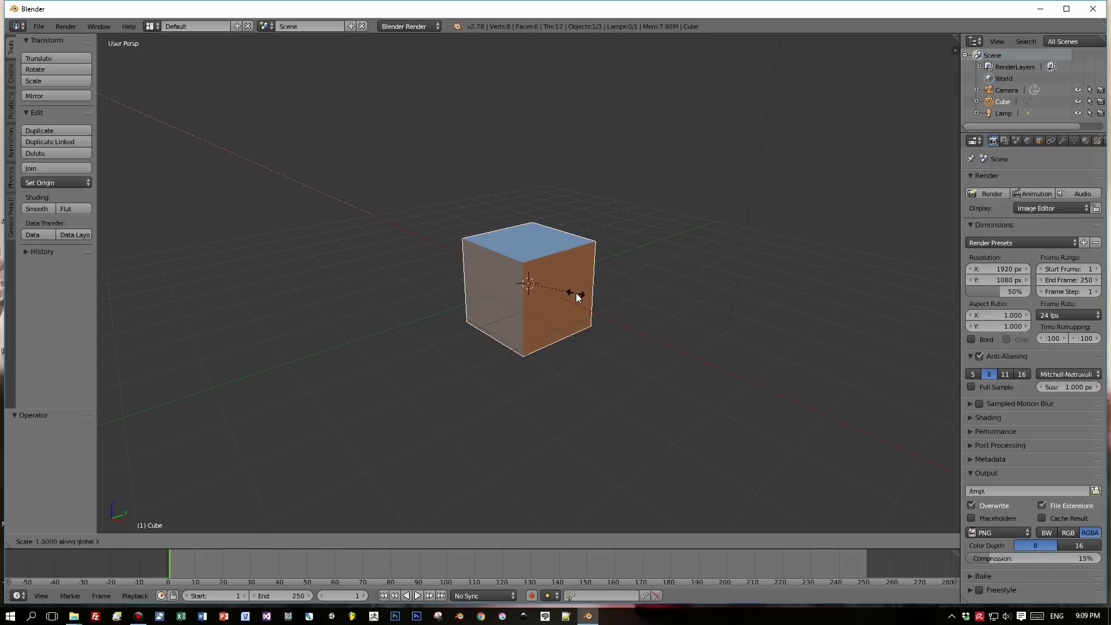
Flatten the new cube along X to about 0.17 and extrude its top face upward into a narrower tapered end.
{"action": "middle_click_drag", "start_coordinate": [576, 293], "coordinate": [534, 285]}
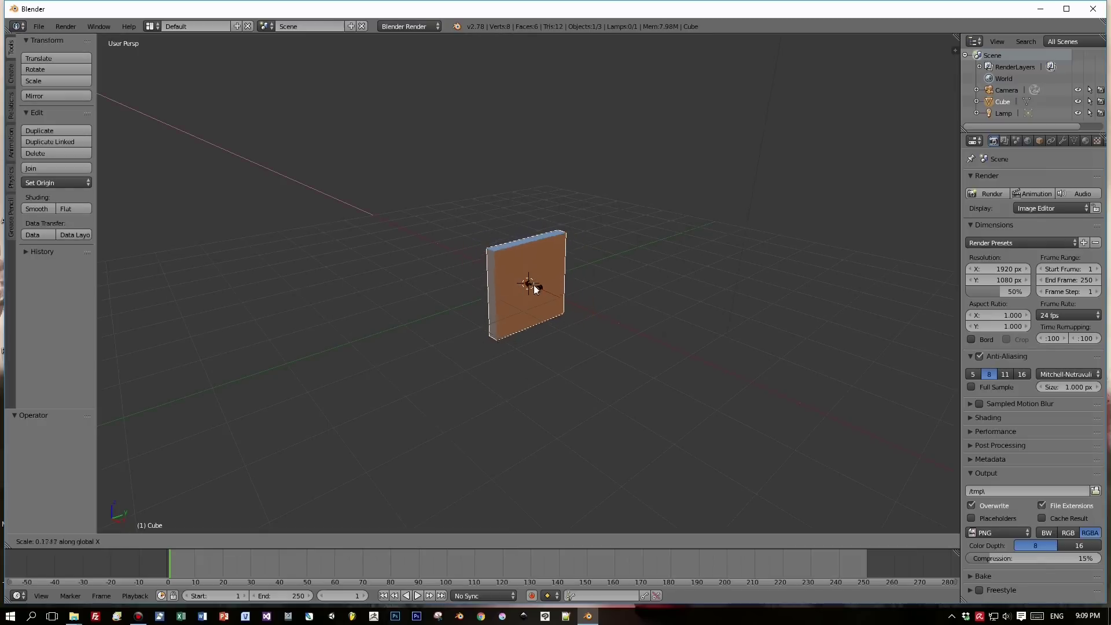
{"action": "key", "text": "Tab"}
{"action": "left_click", "coordinate": [647, 257]}
{"action": "left_click", "coordinate": [361, 542]}
{"action": "right_click", "coordinate": [518, 247]}
{"action": "key", "text": "e"}
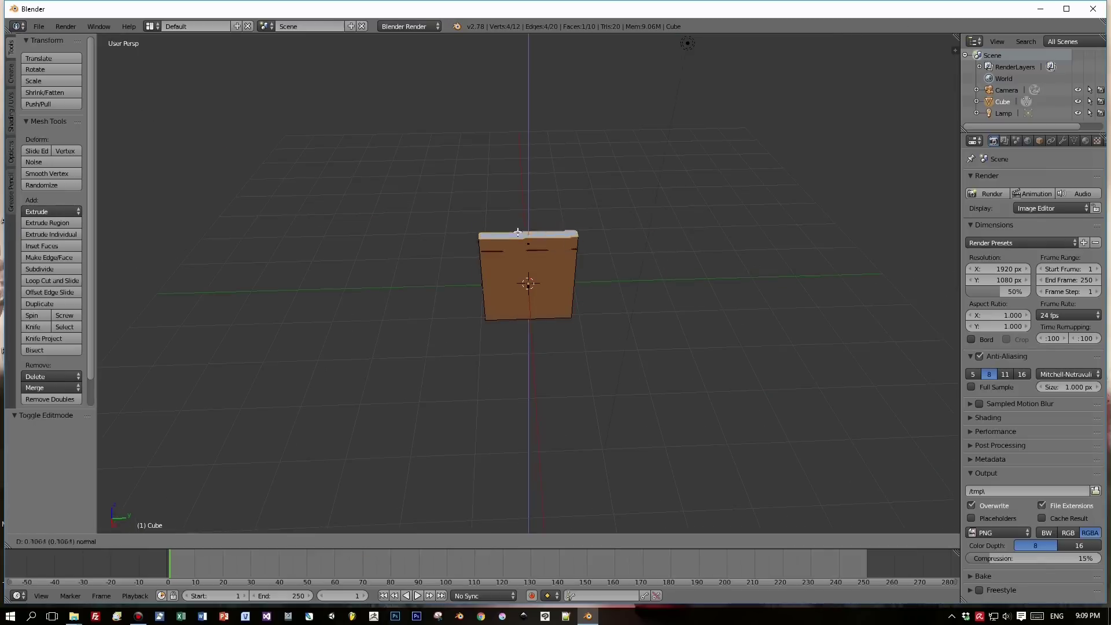
{"action": "left_click", "coordinate": [518, 220]}
{"action": "key", "text": "s"}
{"action": "left_click", "coordinate": [526, 223]}
{"action": "left_click_drag", "start_coordinate": [570, 218], "coordinate": [576, 218]}
Add two vertical loop cuts to the slab, one close to each side edge.
{"action": "key", "text": "ctrl+r"}
{"action": "middle_click_drag", "start_coordinate": [561, 274], "coordinate": [606, 231]}
{"action": "left_click", "coordinate": [561, 238]}
{"action": "left_click", "coordinate": [509, 255]}
{"action": "key", "text": "ctrl+r"}
{"action": "left_click", "coordinate": [543, 228]}
{"action": "left_click", "coordinate": [587, 228]}
Add a Subdivision Surface modifier to the slab.
{"action": "left_click", "coordinate": [1064, 141]}
{"action": "left_click", "coordinate": [1004, 184]}
{"action": "left_click", "coordinate": [866, 371]}
Add a horizontal loop cut across the tapered top section and scale it outward to round the shoulders.
{"action": "scroll", "coordinate": [715, 326], "scroll_direction": "up", "scroll_amount": 2}
{"action": "key", "text": "ctrl+r"}
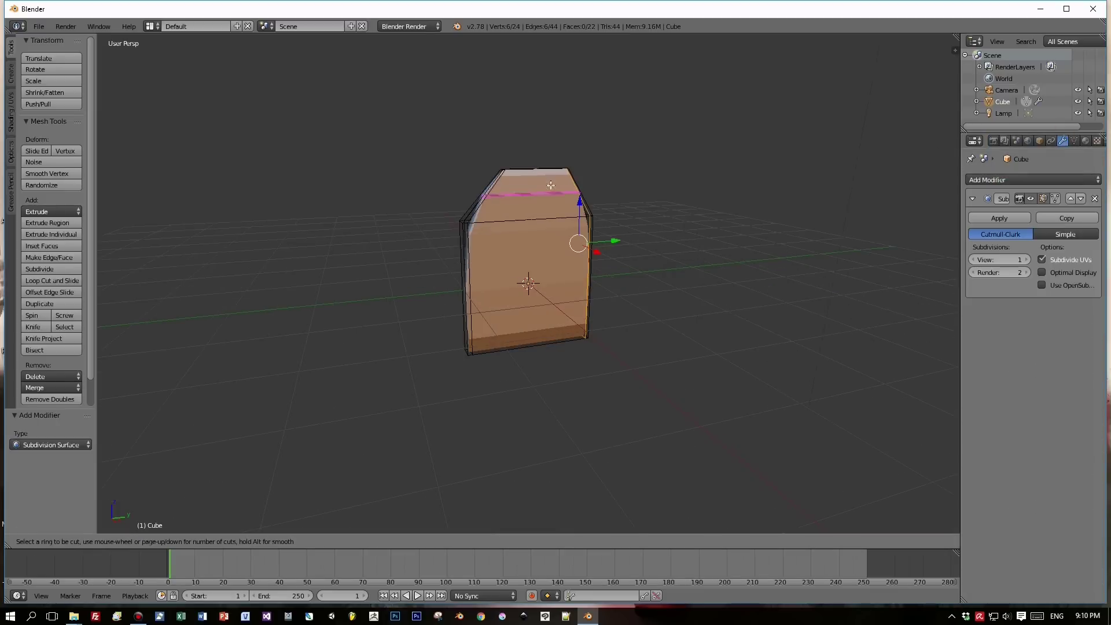
{"action": "left_click", "coordinate": [554, 187]}
{"action": "key", "text": "s"}
{"action": "left_click", "coordinate": [558, 188]}
Add a horizontal loop cut across the slab's middle and scale it to 0.765 to form a waist.
{"action": "key", "text": "ctrl+r"}
{"action": "left_click", "coordinate": [547, 269]}
{"action": "key", "text": "s"}
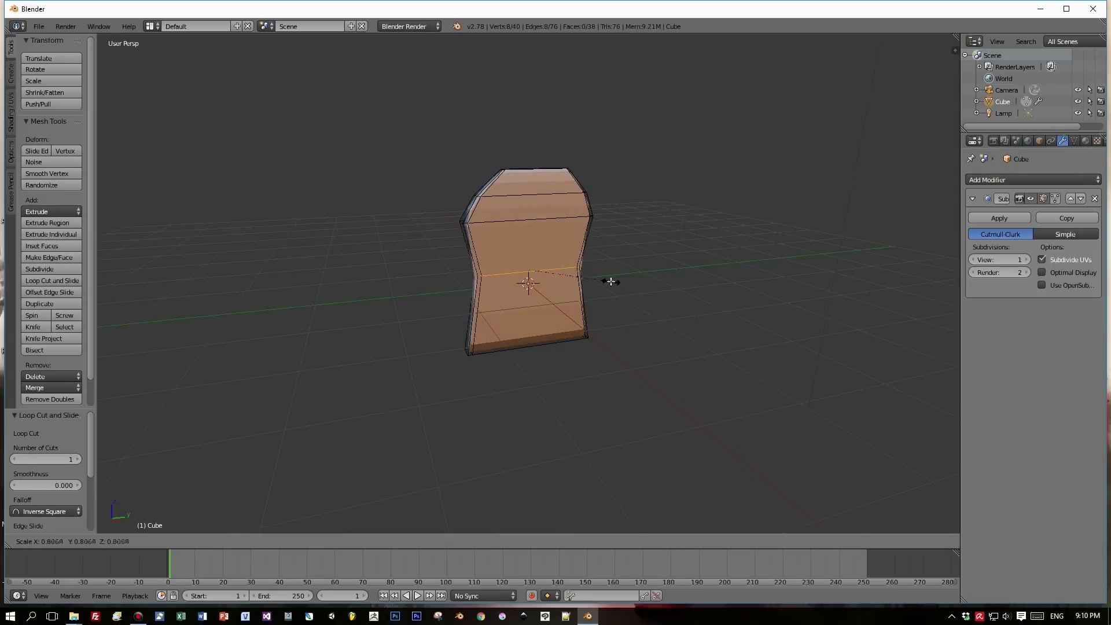
{"action": "left_click", "coordinate": [531, 306]}
Add a horizontal loop cut to the lower section and slide it close to the bottom edge.
{"action": "middle_click_drag", "start_coordinate": [520, 352], "coordinate": [504, 305]}
{"action": "key", "text": "KP_3"}
{"action": "key", "text": "ctrl+r"}
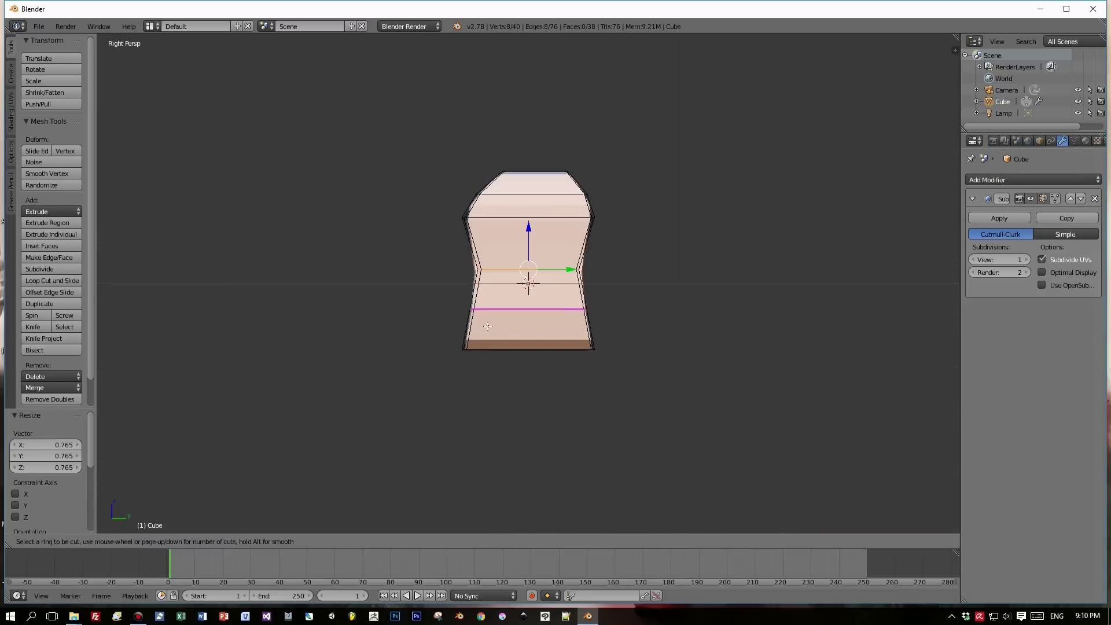
{"action": "left_click", "coordinate": [504, 307]}
{"action": "left_click", "coordinate": [486, 359]}
Add two more horizontal loop cuts close together just below the waist.
{"action": "key", "text": "ctrl+r"}
{"action": "left_click", "coordinate": [495, 305]}
{"action": "left_click", "coordinate": [486, 285]}
{"action": "key", "text": "ctrl+r"}
{"action": "left_click", "coordinate": [484, 281]}
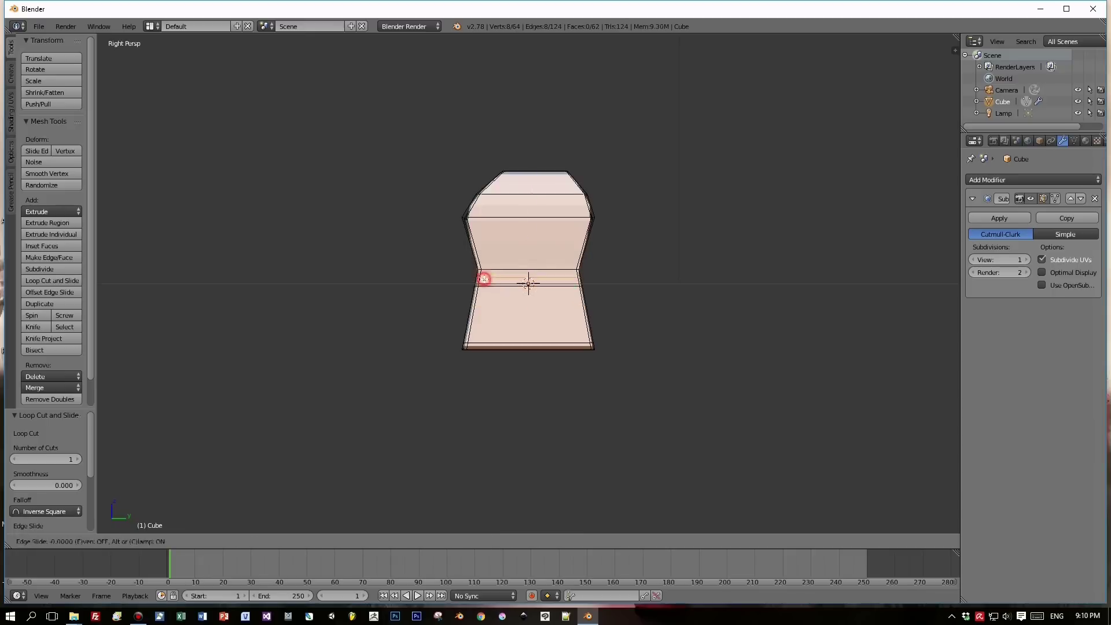
{"action": "left_click", "coordinate": [482, 284]}
Scale the edge loop just below the waist and move the waist loop down 0.167 along Z.
{"action": "scroll", "coordinate": [479, 284], "scroll_direction": "up", "scroll_amount": 5}
{"action": "right_click", "coordinate": [454, 285], "text": "alt"}
{"action": "scroll", "coordinate": [461, 284], "scroll_direction": "up", "scroll_amount": 3}
{"action": "right_click", "coordinate": [407, 285], "text": "alt"}
{"action": "middle_click_drag", "start_coordinate": [407, 285], "coordinate": [409, 302]}
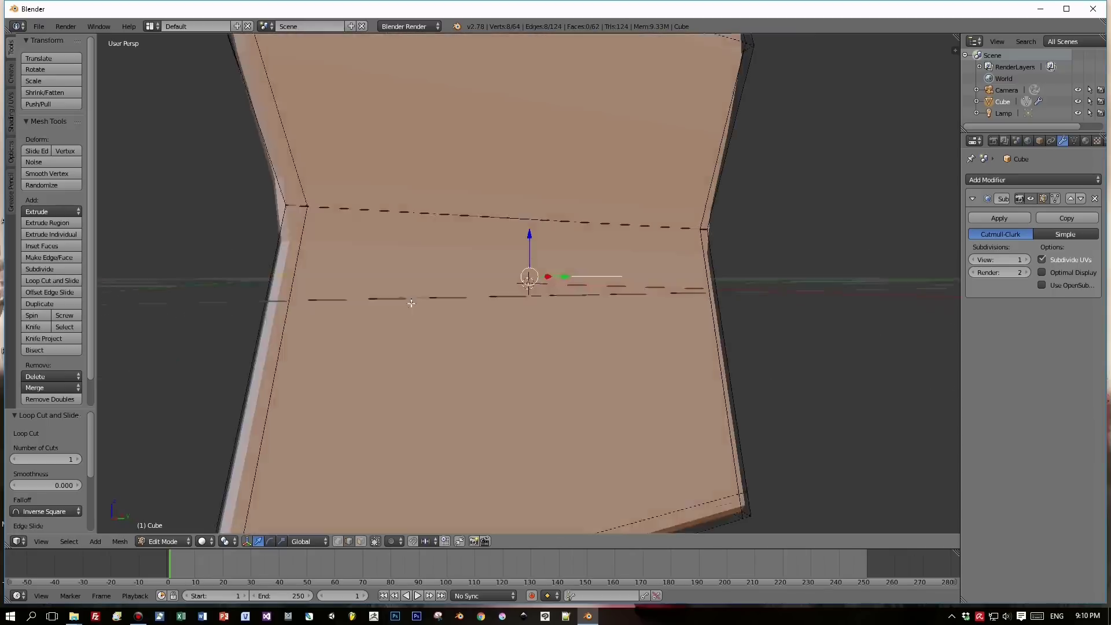
{"action": "key", "text": "KP_3"}
{"action": "key", "text": "s"}
{"action": "left_click", "coordinate": [701, 348]}
{"action": "right_click", "coordinate": [554, 222], "text": "alt"}
{"action": "left_click_drag", "start_coordinate": [529, 183], "coordinate": [529, 231]}
Leave Edit Mode and set the slab to smooth shading.
{"action": "scroll", "coordinate": [521, 255], "scroll_direction": "down", "scroll_amount": 7}
{"action": "key", "text": "Tab"}
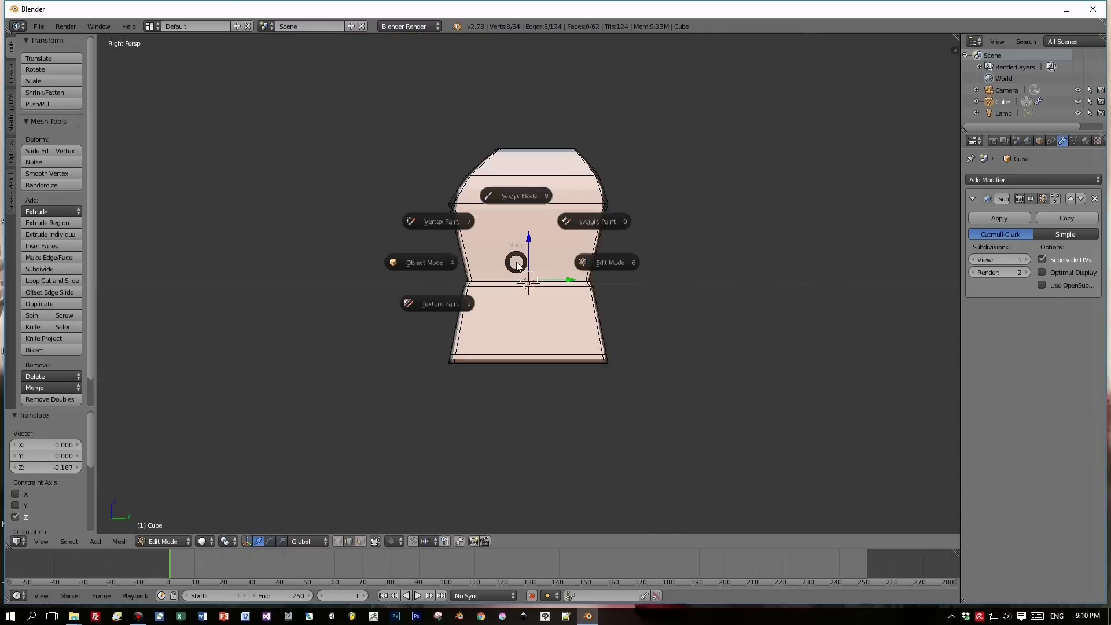
{"action": "left_click", "coordinate": [516, 196]}
{"action": "middle_click_drag", "start_coordinate": [423, 278], "coordinate": [499, 296]}
{"action": "left_click", "coordinate": [36, 209]}
In Edit Mode, shift the waist edges along X and move an upper edge loop to bend the slab's side profile.
{"action": "key", "text": "Tab"}
{"action": "left_click", "coordinate": [570, 225]}
{"action": "key", "text": "KP_1"}
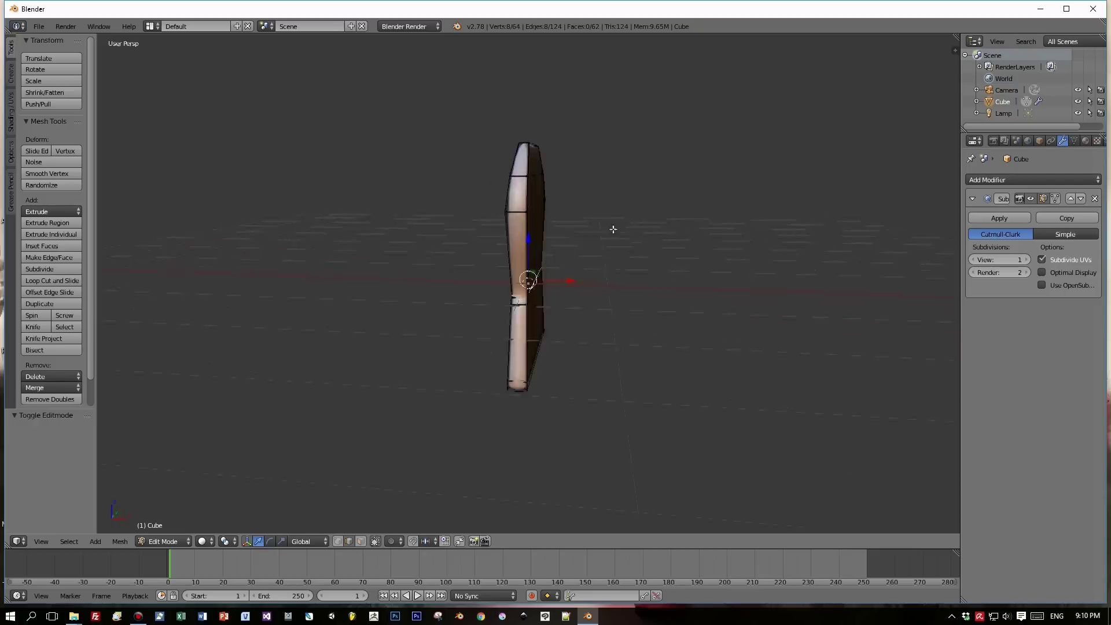
{"action": "key", "text": "g"}
{"action": "key", "text": "x"}
{"action": "right_click", "coordinate": [550, 195], "text": "alt"}
{"action": "left_click_drag", "start_coordinate": [561, 181], "coordinate": [548, 228]}
Add a horizontal loop cut to the slab's upper section and return to Object Mode.
{"action": "key", "text": "ctrl+r"}
{"action": "left_click", "coordinate": [526, 223]}
{"action": "left_click", "coordinate": [527, 206]}
{"action": "middle_click_drag", "start_coordinate": [614, 242], "coordinate": [521, 248]}
{"action": "key", "text": "Tab"}
{"action": "left_click", "coordinate": [420, 279]}
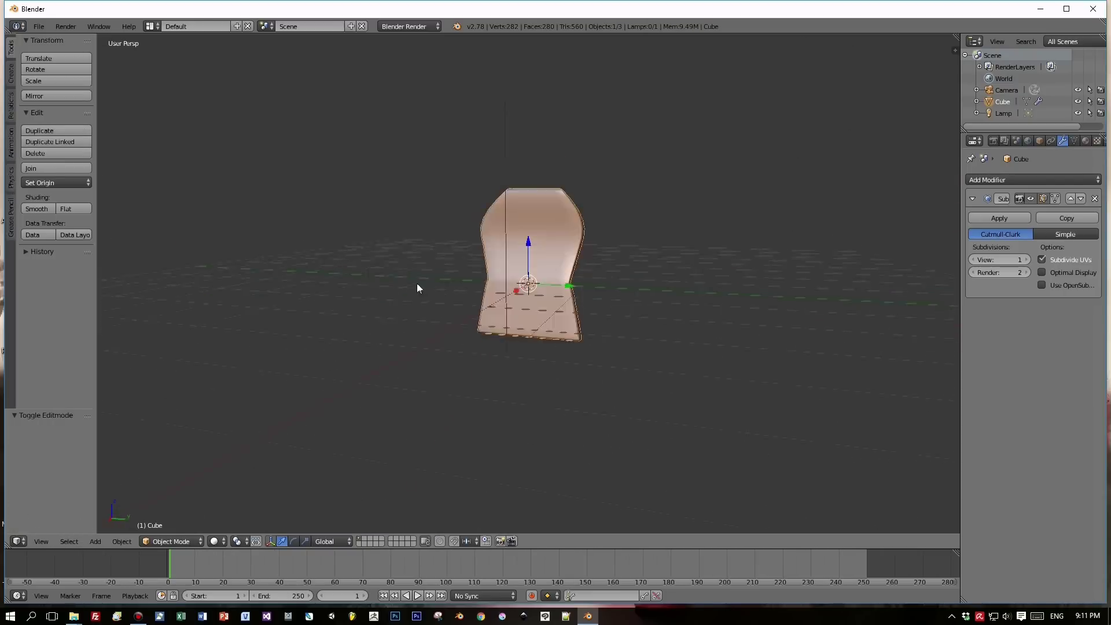
Raise the slab along Z and rotate it 18.052° in the back orthographic view.
{"action": "middle_click_drag", "start_coordinate": [416, 283], "coordinate": [338, 277]}
{"action": "key", "text": "KP_5"}
{"action": "key", "text": "ctrl+KP_1"}
{"action": "key", "text": "g"}
{"action": "key", "text": "z"}
{"action": "left_click", "coordinate": [613, 248]}
{"action": "key", "text": "r"}
{"action": "left_click", "coordinate": [617, 283]}
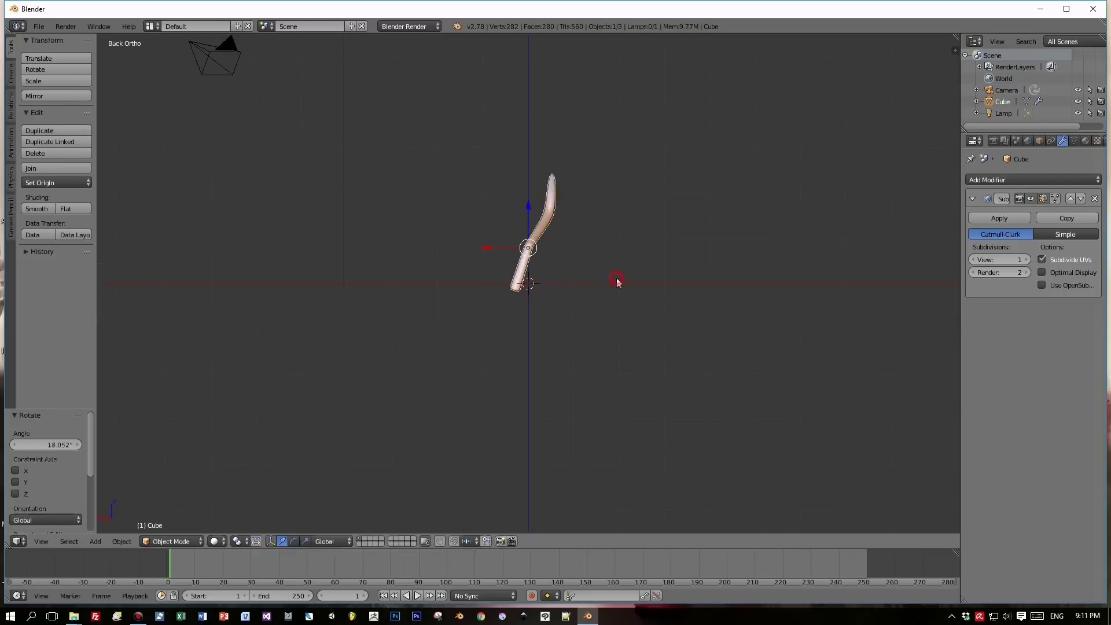
In Edit Mode, select the slab's whole bottom end, move it outward and rotate it 30.35° to tilt the lower section.
{"action": "scroll", "coordinate": [618, 283], "scroll_direction": "up", "scroll_amount": 3}
{"action": "key", "text": "Tab"}
{"action": "left_click", "coordinate": [633, 316]}
{"action": "right_click", "coordinate": [510, 297], "text": "alt"}
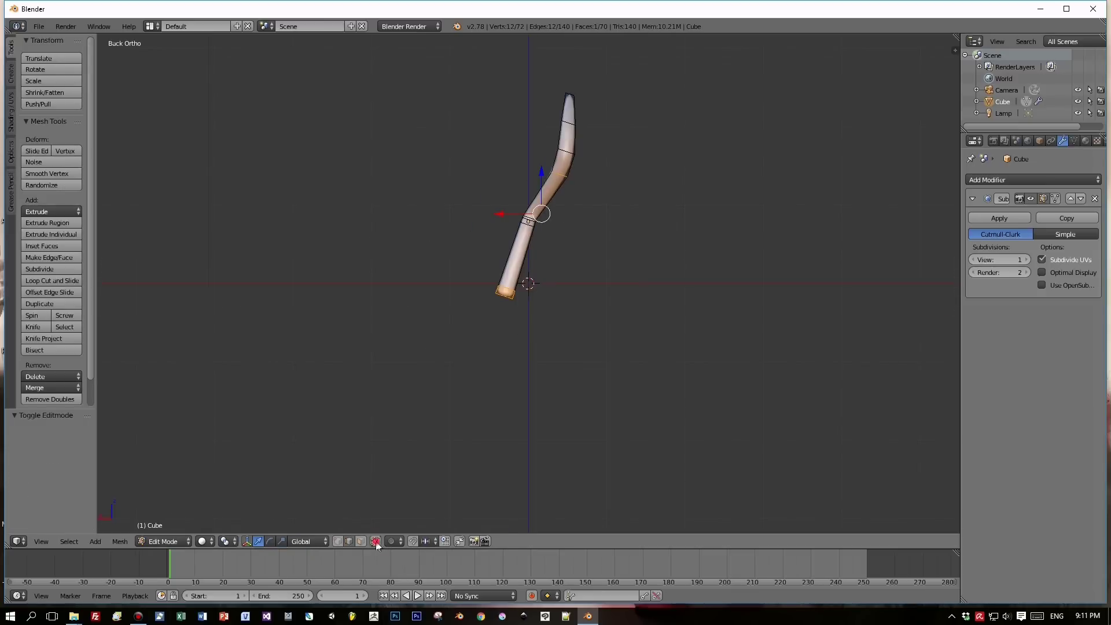
{"action": "key", "text": "r"}
{"action": "left_click", "coordinate": [544, 323]}
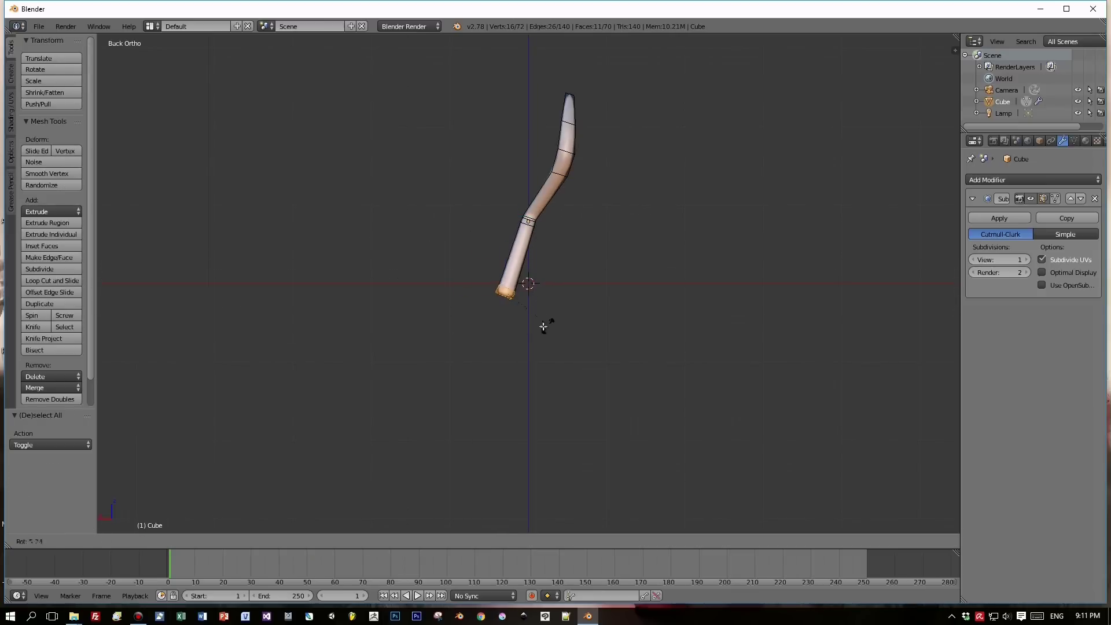
{"action": "key", "text": "g"}
{"action": "left_click", "coordinate": [503, 301]}
{"action": "key", "text": "r"}
{"action": "left_click", "coordinate": [480, 308]}
Add a loop cut midway along the lower section, offset it to curve the profile, and return to Object Mode.
{"action": "key", "text": "ctrl+r"}
{"action": "left_click", "coordinate": [505, 249]}
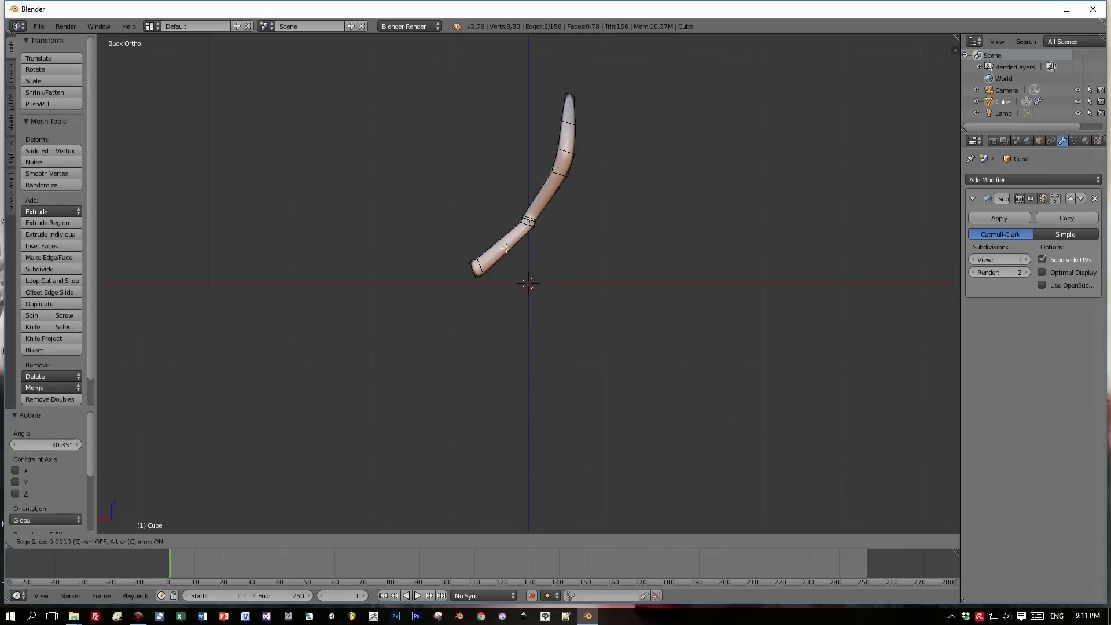
{"action": "left_click", "coordinate": [506, 249]}
{"action": "key", "text": "g"}
{"action": "left_click", "coordinate": [513, 254]}
{"action": "middle_click_drag", "start_coordinate": [514, 254], "coordinate": [585, 303]}
{"action": "key", "text": "Tab"}
{"action": "left_click", "coordinate": [495, 301]}
Move the object slightly down along Z so its base rests on the ground line.
{"action": "middle_click_drag", "start_coordinate": [495, 301], "coordinate": [521, 245]}
{"action": "key", "text": "KP_3"}
{"action": "scroll", "coordinate": [562, 273], "scroll_direction": "down", "scroll_amount": 2}
{"action": "key", "text": "KP_3"}
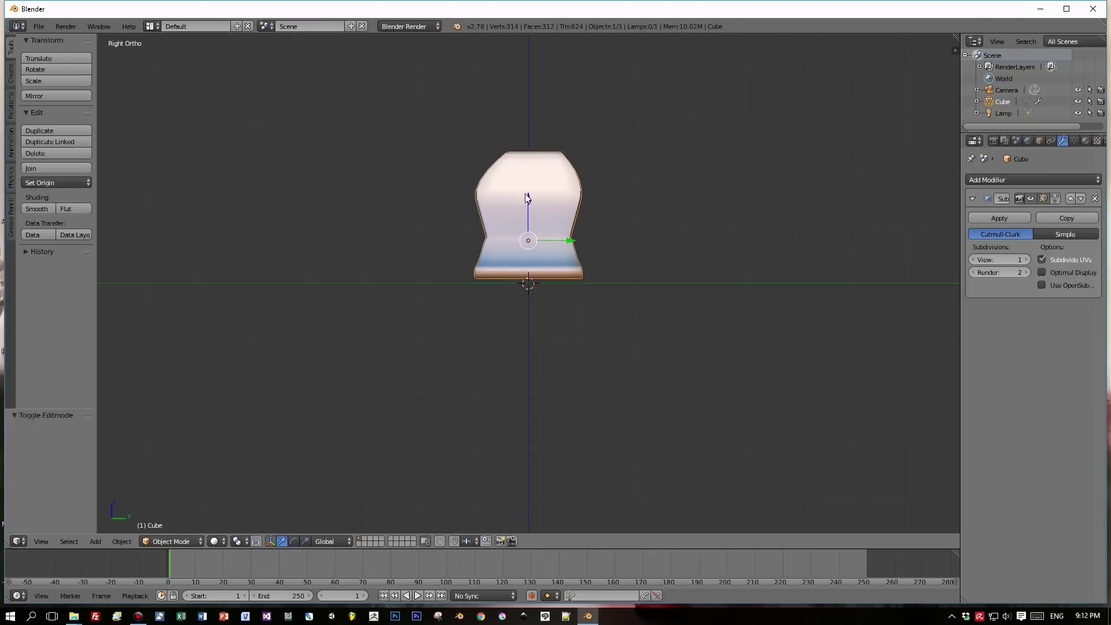
{"action": "left_click_drag", "start_coordinate": [528, 198], "coordinate": [528, 203]}
Box-select the top part of the mesh in Edit Mode and shift it slightly toward -Y.
{"action": "key", "text": "Tab"}
{"action": "left_click", "coordinate": [687, 166]}
{"action": "key", "text": "a"}
{"action": "key", "text": "b"}
{"action": "left_click_drag", "start_coordinate": [469, 107], "coordinate": [597, 175]}
{"action": "left_click_drag", "start_coordinate": [574, 157], "coordinate": [568, 156]}
{"action": "key", "text": "Tab"}
{"action": "left_click", "coordinate": [551, 187]}
Add a Multiresolution modifier set to Simple, subdivide it twice and apply it.
{"action": "key", "text": "ctrl+shift+x"}
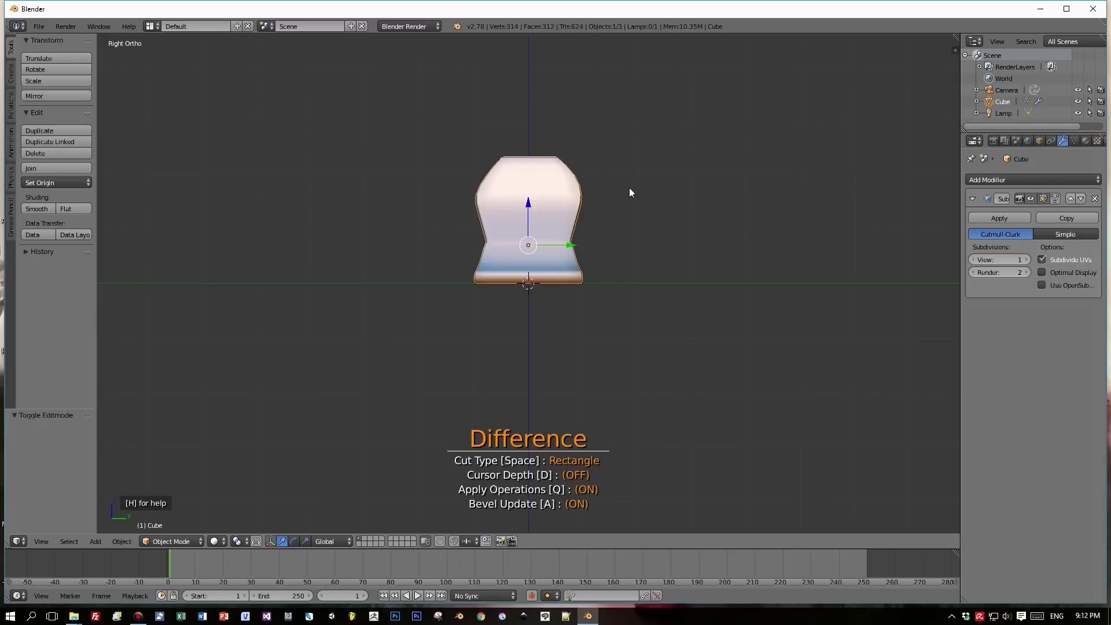
{"action": "left_click", "coordinate": [998, 180]}
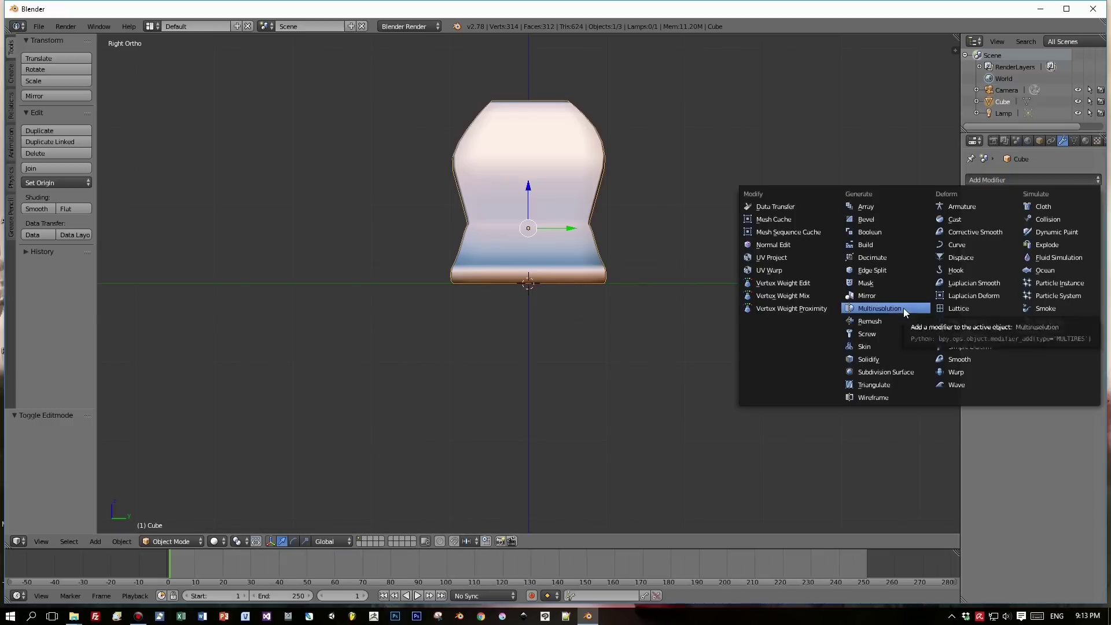
{"action": "left_click", "coordinate": [904, 309]}
{"action": "left_click", "coordinate": [1070, 234]}
{"action": "left_click", "coordinate": [1074, 246]}
{"action": "left_click", "coordinate": [1074, 246]}
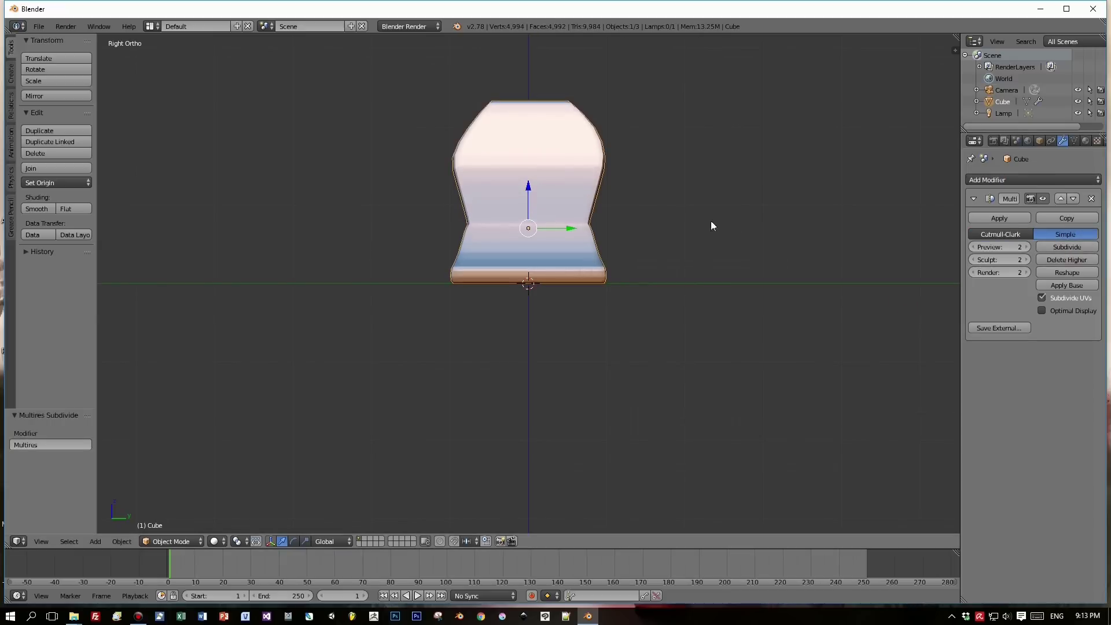
{"action": "left_click", "coordinate": [995, 217]}
Examine the subdivided mesh in Edit Mode and return to Object Mode.
{"action": "key", "text": "Tab"}
{"action": "middle_click_drag", "start_coordinate": [764, 207], "coordinate": [716, 232]}
{"action": "key", "text": "Tab"}
{"action": "left_click", "coordinate": [804, 234]}
{"action": "key", "text": "KP_3"}
{"action": "key", "text": "Tab"}
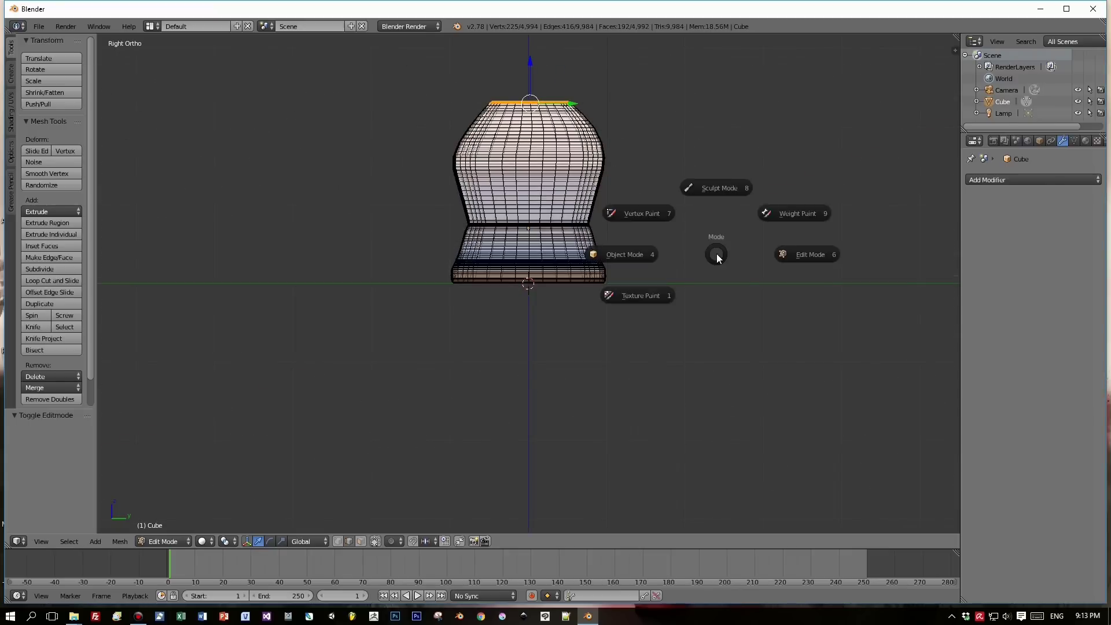
{"action": "left_click", "coordinate": [624, 254]}
Apply the object's rotation and scale.
{"action": "key", "text": "ctrl+a"}
{"action": "left_click", "coordinate": [652, 265]}
{"action": "middle_click_drag", "start_coordinate": [653, 265], "coordinate": [545, 281]}
{"action": "key", "text": "KP_3"}
Enter Sculpt Mode and enable Dyntopo for the curved panel.
{"action": "key", "text": "Tab"}
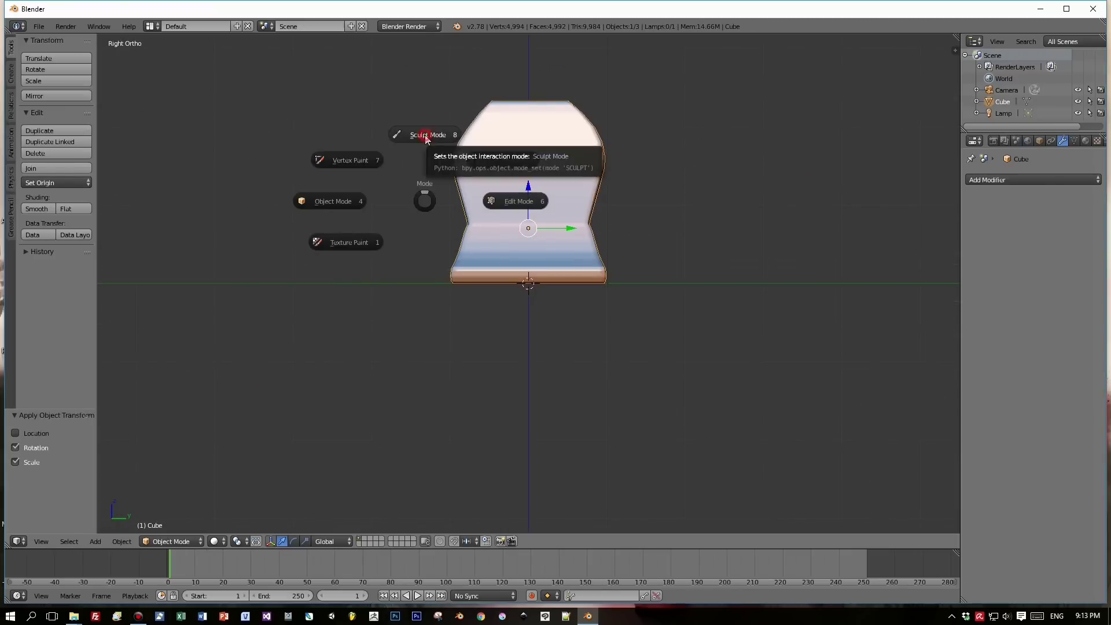
{"action": "left_click", "coordinate": [428, 137]}
{"action": "left_click", "coordinate": [29, 311]}
{"action": "left_click", "coordinate": [28, 312]}
Symmetrize the panel in the -Y to +Y direction and enable Dyntopo's smooth shading.
{"action": "left_click", "coordinate": [67, 358]}
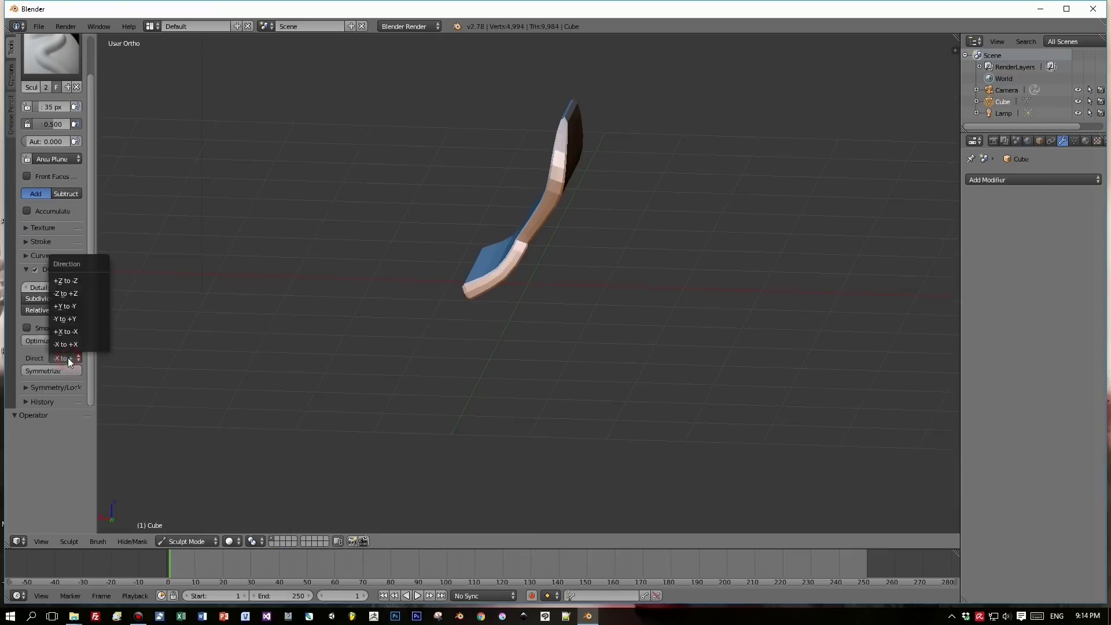
{"action": "left_click", "coordinate": [81, 315]}
{"action": "left_click", "coordinate": [51, 370]}
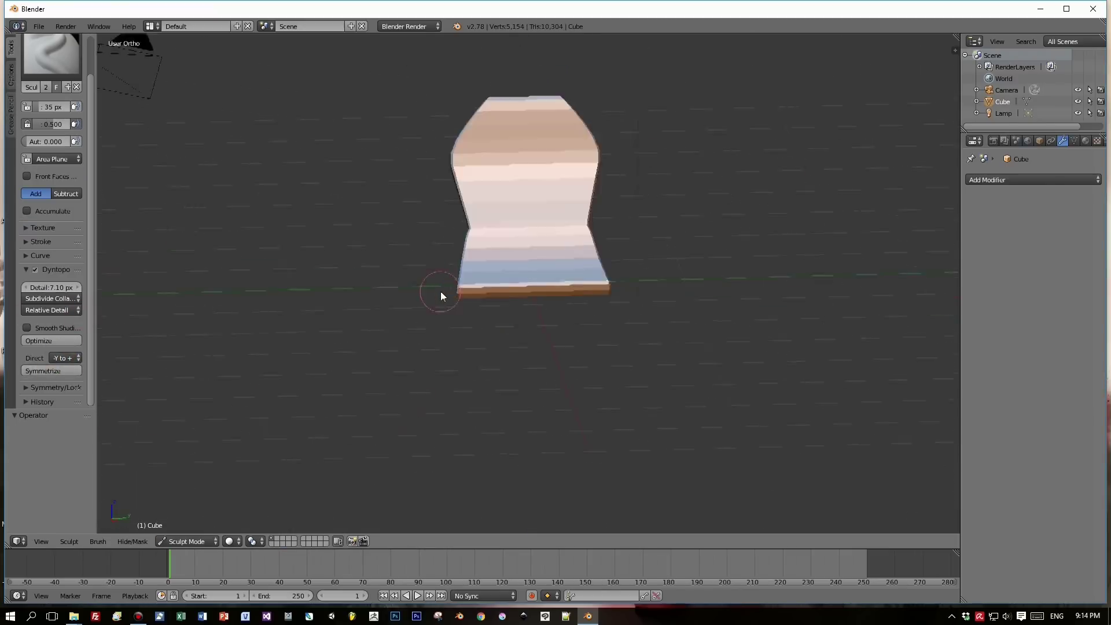
{"action": "key", "text": "KP_3"}
{"action": "left_click", "coordinate": [26, 327]}
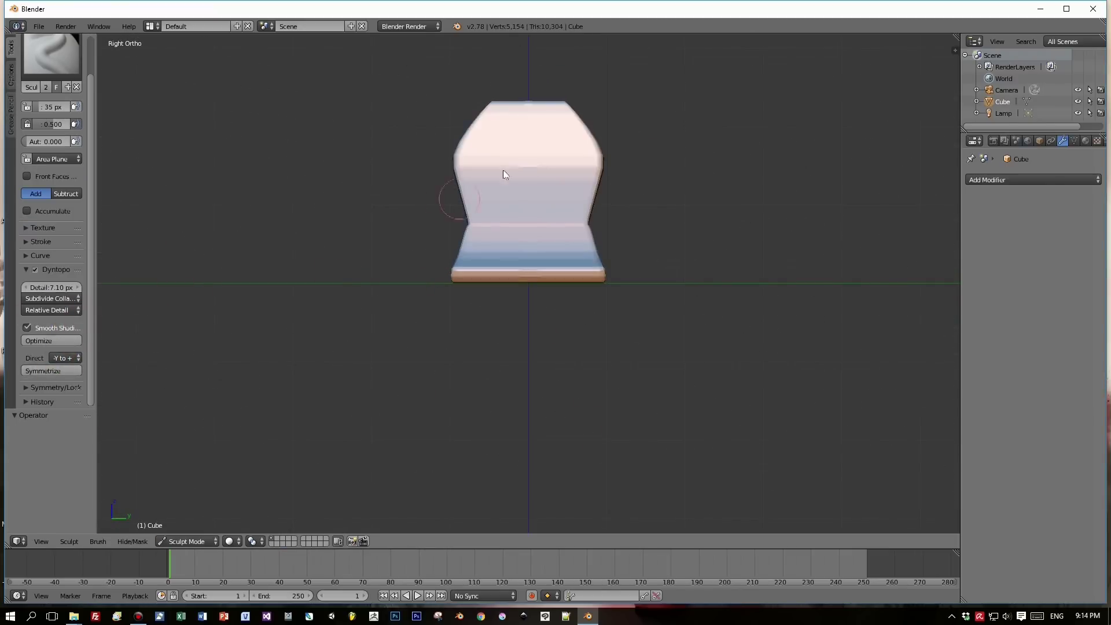
Try sculpting the panel's upper corner and top edge at a brush strength of 0.393, and undo the strokes.
{"action": "key", "text": "KP_3"}
{"action": "mouse_move", "coordinate": [502, 169]}
{"action": "middle_mouse_down"}
{"action": "mouse_move", "coordinate": [579, 140]}
{"action": "mouse_move", "coordinate": [534, 200]}
{"action": "middle_mouse_up"}
{"action": "scroll", "coordinate": [579, 137], "scroll_direction": "up", "scroll_amount": 2}
{"action": "left_click_drag", "start_coordinate": [56, 124], "coordinate": [51, 124]}
{"action": "left_click_drag", "start_coordinate": [525, 166], "coordinate": [552, 281]}
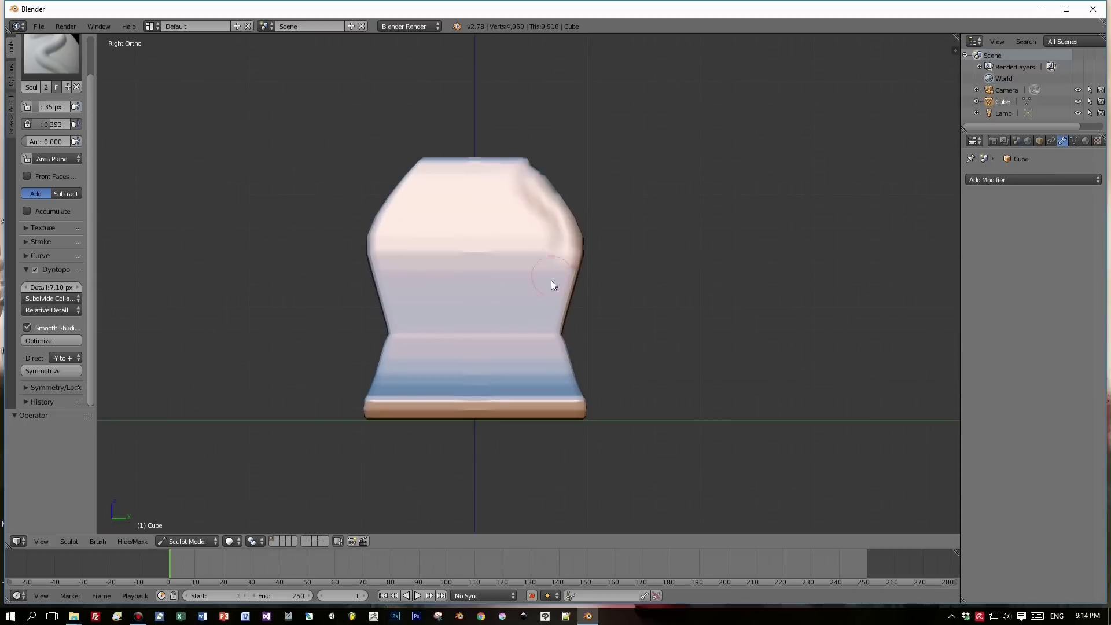
{"action": "left_click_drag", "start_coordinate": [523, 166], "coordinate": [501, 184]}
{"action": "middle_click_drag", "start_coordinate": [328, 283], "coordinate": [488, 268]}
{"action": "key", "text": "KP_3"}
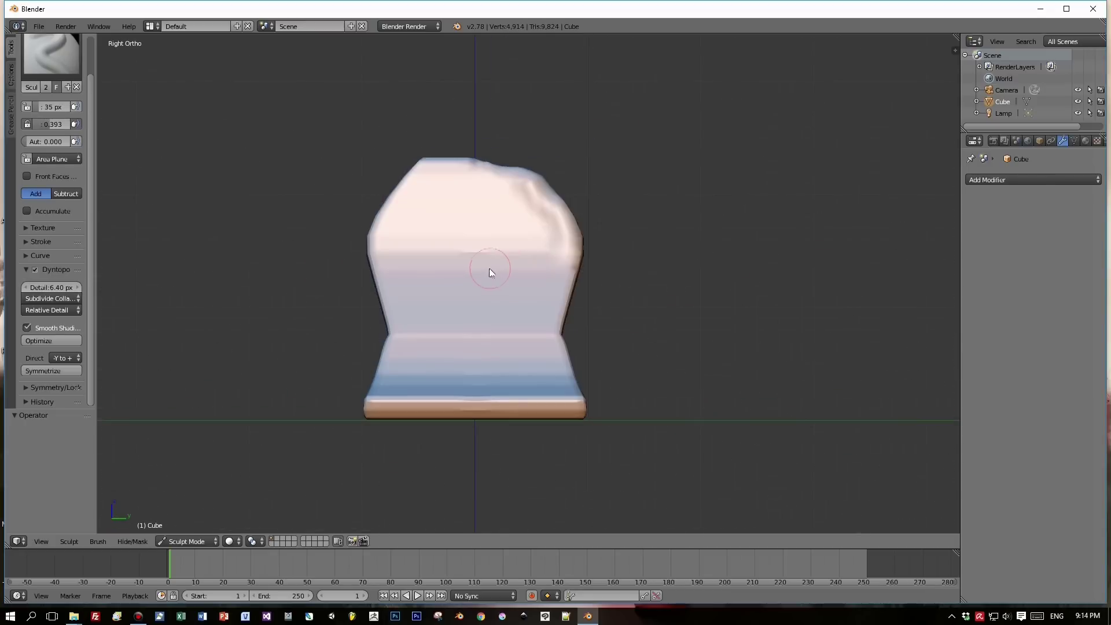
{"action": "key", "text": "ctrl+z"}
{"action": "key", "text": "ctrl+z"}
{"action": "key", "text": "ctrl+z"}
Switch the sculpt mirror axis from X to Y and sculpt a mirrored stroke along the panel's upper edge.
{"action": "left_click", "coordinate": [43, 387]}
{"action": "scroll", "coordinate": [38, 371], "scroll_direction": "down", "scroll_amount": 3}
{"action": "left_click", "coordinate": [30, 346]}
{"action": "left_click", "coordinate": [50, 347]}
{"action": "mouse_move", "coordinate": [524, 173]}
{"action": "left_mouse_down"}
{"action": "mouse_move", "coordinate": [538, 189]}
{"action": "mouse_move", "coordinate": [506, 170]}
{"action": "mouse_move", "coordinate": [395, 206]}
{"action": "left_mouse_up"}
Select the Clay Strips brush and build up the upper edge and side of the panel's back face.
{"action": "mouse_move", "coordinate": [530, 232]}
{"action": "middle_mouse_down"}
{"action": "mouse_move", "coordinate": [588, 224]}
{"action": "mouse_move", "coordinate": [558, 193]}
{"action": "mouse_move", "coordinate": [567, 191]}
{"action": "mouse_move", "coordinate": [543, 183]}
{"action": "middle_mouse_up"}
{"action": "scroll", "coordinate": [50, 174], "scroll_direction": "up", "scroll_amount": 5}
{"action": "left_click", "coordinate": [51, 87]}
{"action": "mouse_move", "coordinate": [542, 179]}
{"action": "left_mouse_down"}
{"action": "mouse_move", "coordinate": [648, 184]}
{"action": "mouse_move", "coordinate": [507, 218]}
{"action": "left_mouse_up"}
{"action": "left_click", "coordinate": [95, 154]}
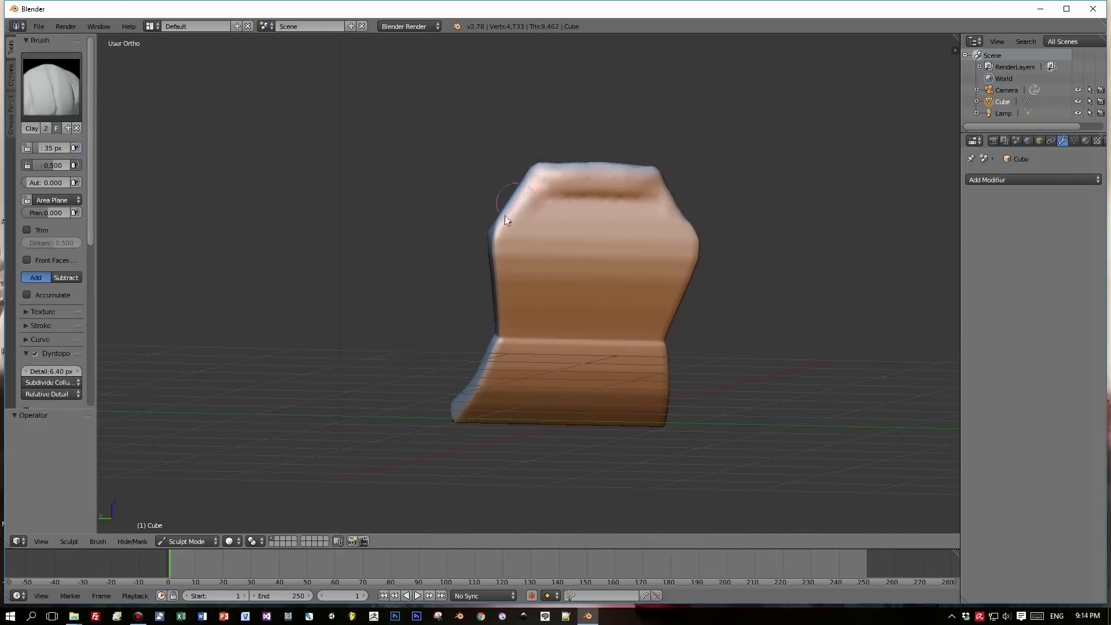
{"action": "mouse_move", "coordinate": [665, 202]}
{"action": "left_mouse_down"}
{"action": "mouse_move", "coordinate": [655, 289]}
{"action": "mouse_move", "coordinate": [540, 329]}
{"action": "left_mouse_up"}
Sculpt mirrored clay strokes around the borders and lower bend of the panel's front face.
{"action": "mouse_move", "coordinate": [595, 290]}
{"action": "middle_mouse_down"}
{"action": "mouse_move", "coordinate": [728, 276]}
{"action": "mouse_move", "coordinate": [581, 262]}
{"action": "middle_mouse_up"}
{"action": "mouse_move", "coordinate": [505, 405]}
{"action": "middle_mouse_down"}
{"action": "mouse_move", "coordinate": [492, 404]}
{"action": "mouse_move", "coordinate": [472, 323]}
{"action": "middle_mouse_up"}
{"action": "left_click_drag", "start_coordinate": [437, 230], "coordinate": [500, 208]}
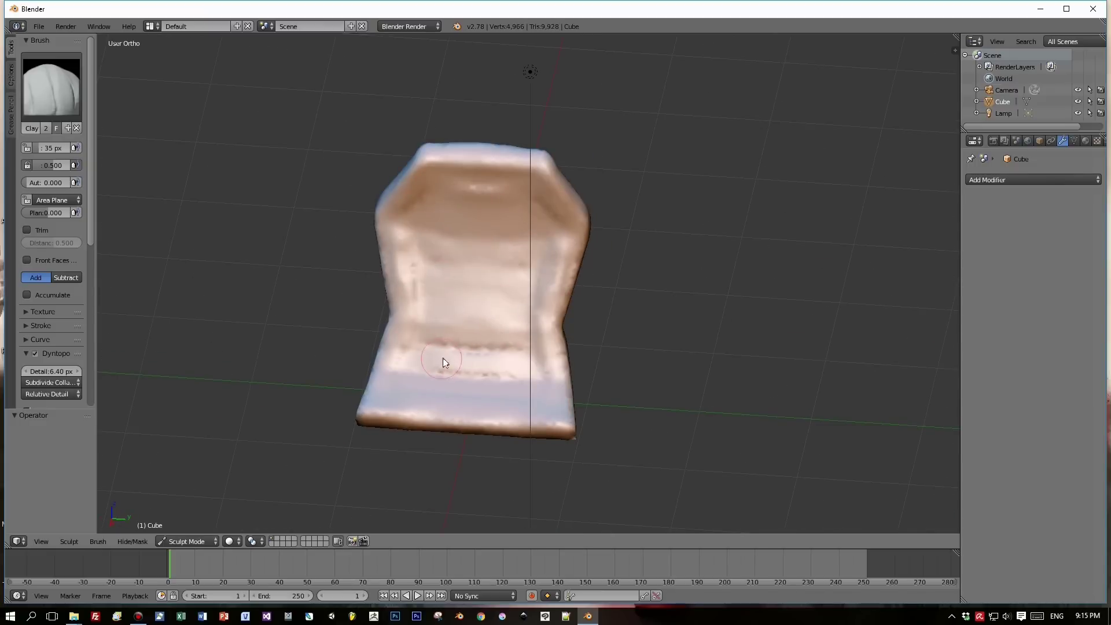
{"action": "mouse_move", "coordinate": [543, 373]}
{"action": "middle_mouse_down"}
{"action": "mouse_move", "coordinate": [471, 322]}
{"action": "mouse_move", "coordinate": [402, 312]}
{"action": "mouse_move", "coordinate": [547, 322]}
{"action": "middle_mouse_up"}
{"action": "scroll", "coordinate": [547, 319], "scroll_direction": "down", "scroll_amount": 2}
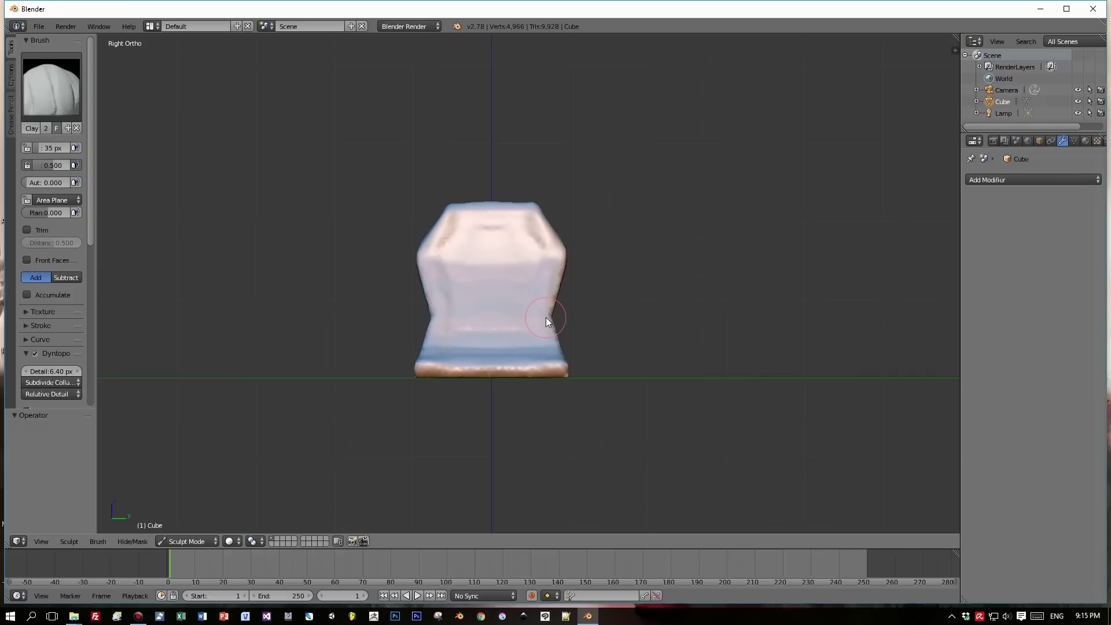
In Object Mode, trim the panel's top and bottom edges straight with Carver Difference rectangle cuts.
{"action": "key", "text": "Tab"}
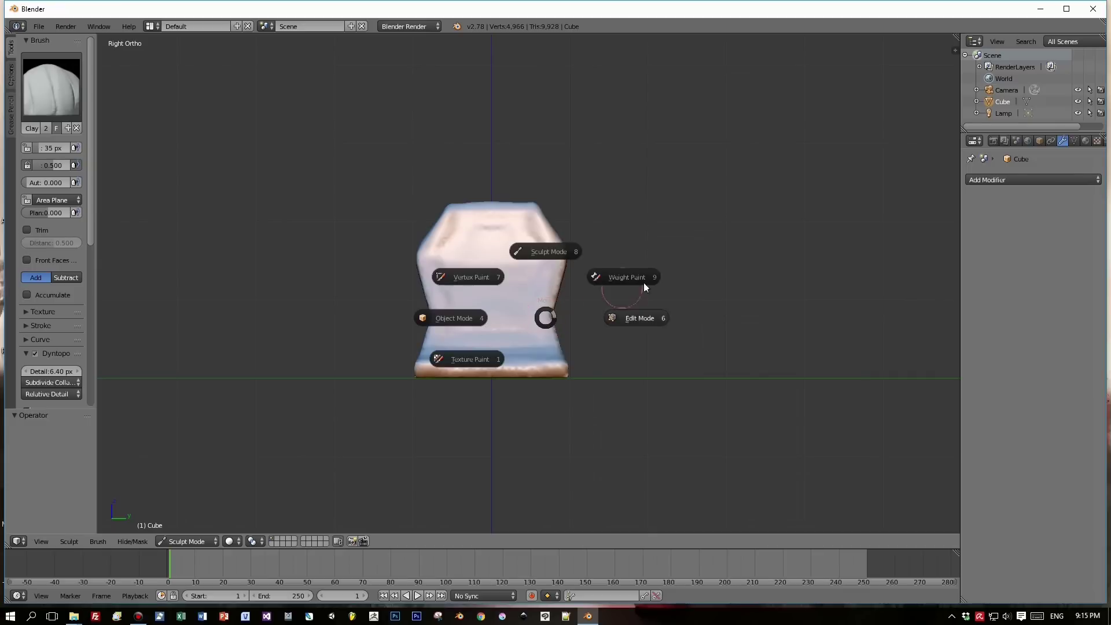
{"action": "left_click", "coordinate": [455, 318]}
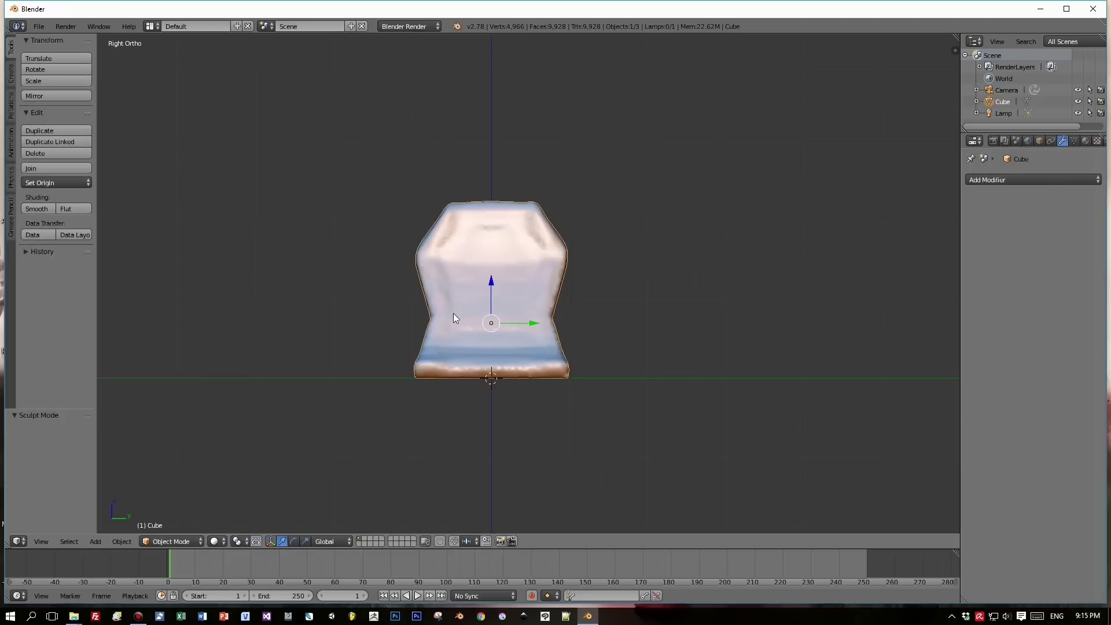
{"action": "key", "text": "ctrl+shift+x"}
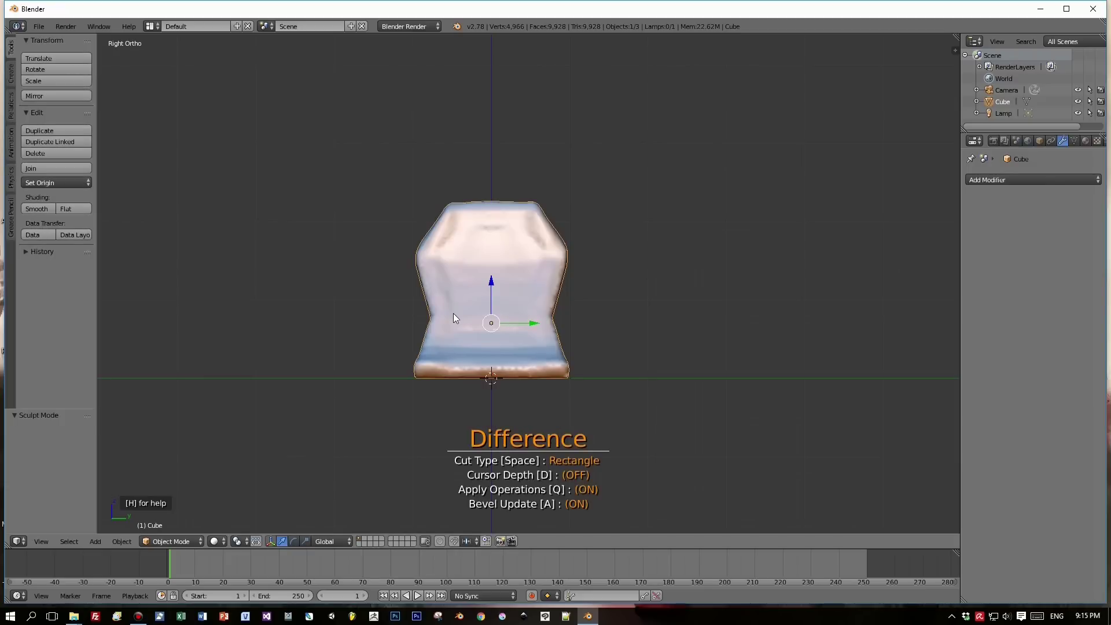
{"action": "left_click_drag", "start_coordinate": [422, 168], "coordinate": [570, 209]}
{"action": "middle_click_drag", "start_coordinate": [569, 209], "coordinate": [631, 365]}
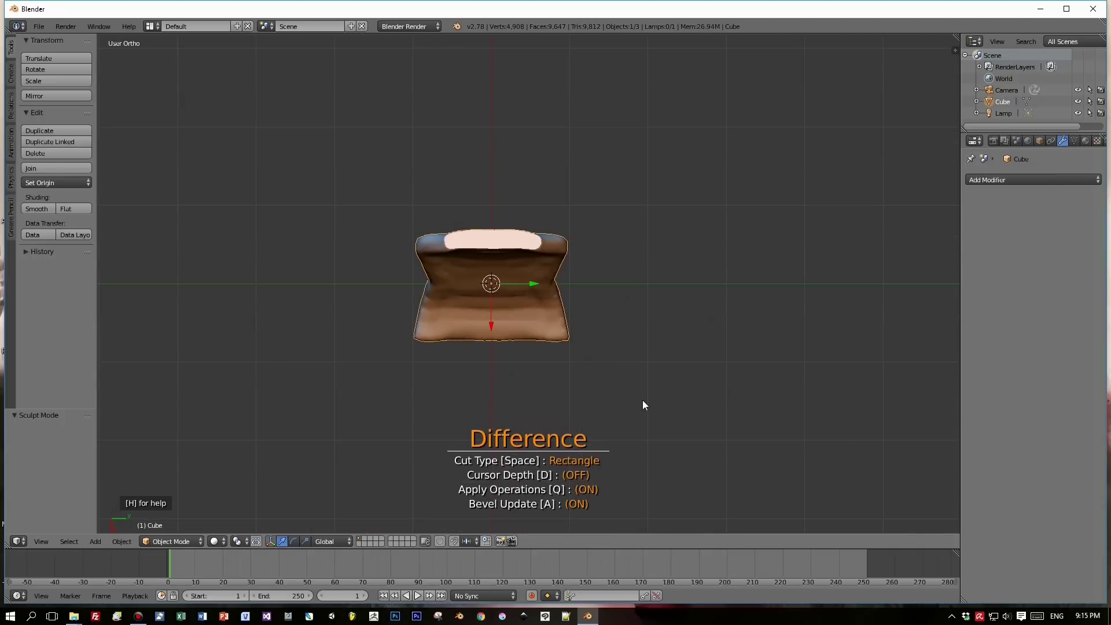
{"action": "middle_click_drag", "start_coordinate": [644, 403], "coordinate": [644, 350]}
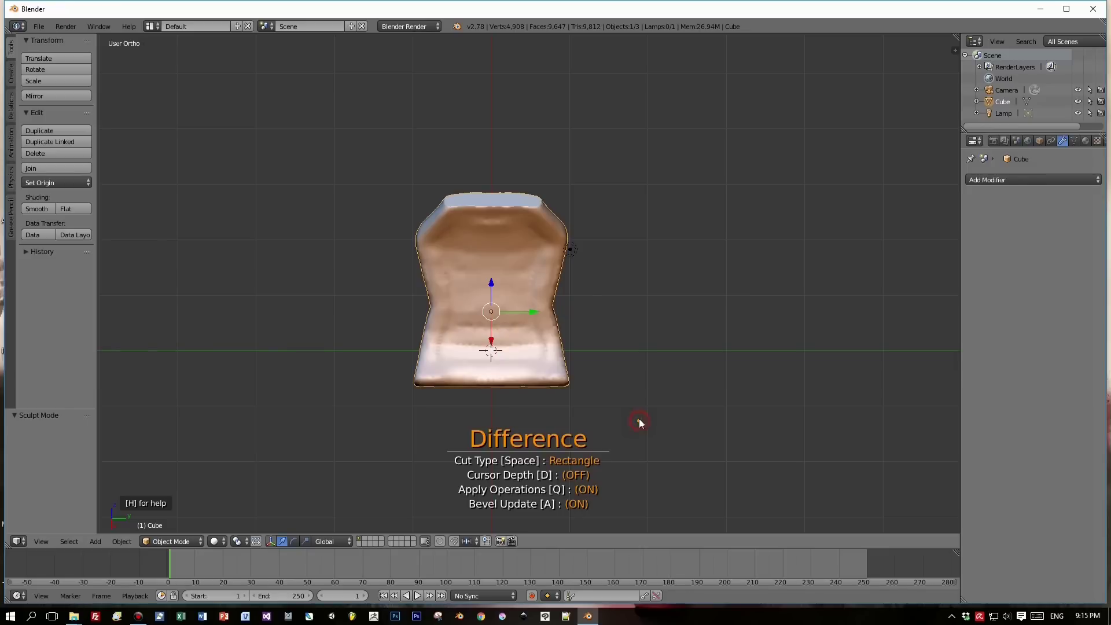
{"action": "left_click_drag", "start_coordinate": [379, 373], "coordinate": [375, 370]}
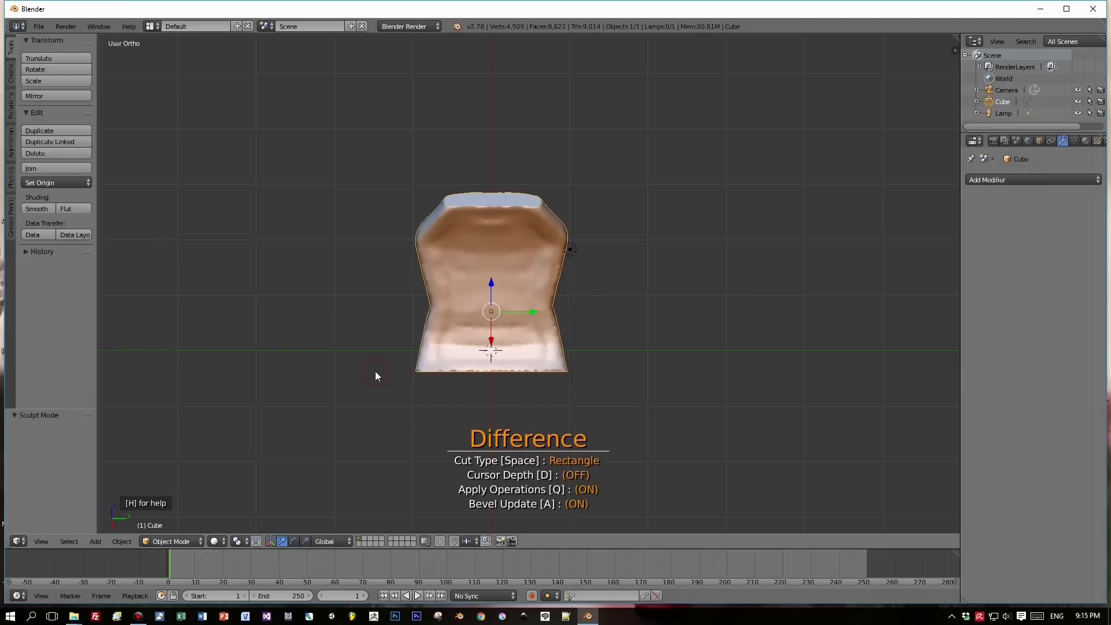
{"action": "middle_click_drag", "start_coordinate": [640, 352], "coordinate": [636, 286]}
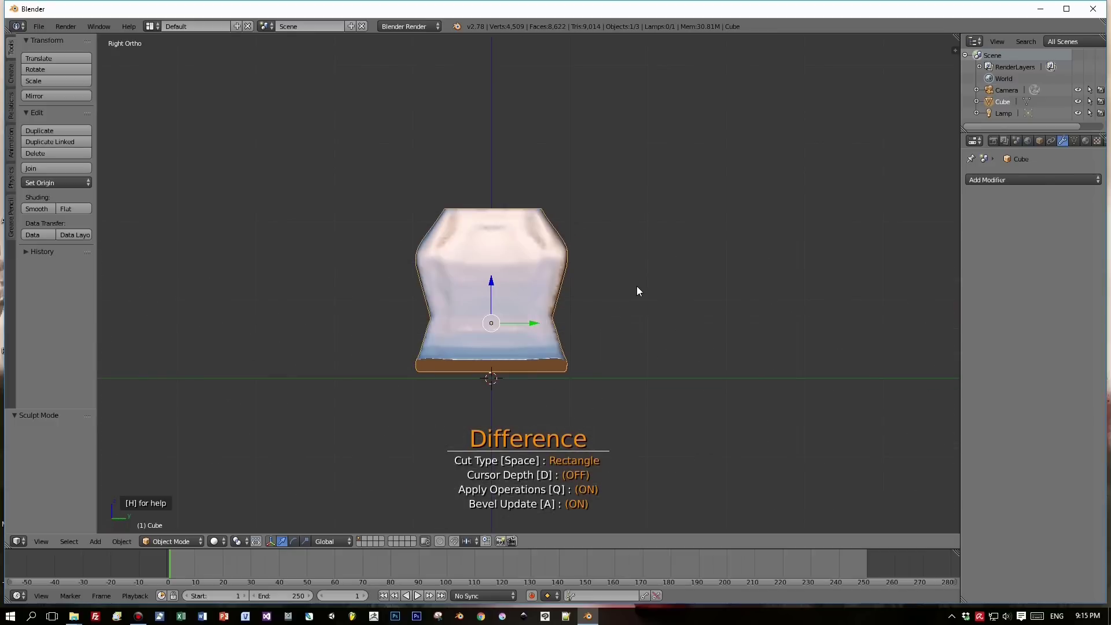
Trim the upper slanted edge and the side above the waist on the panel's +Y half with Carver Line cuts.
{"action": "key", "text": "space"}
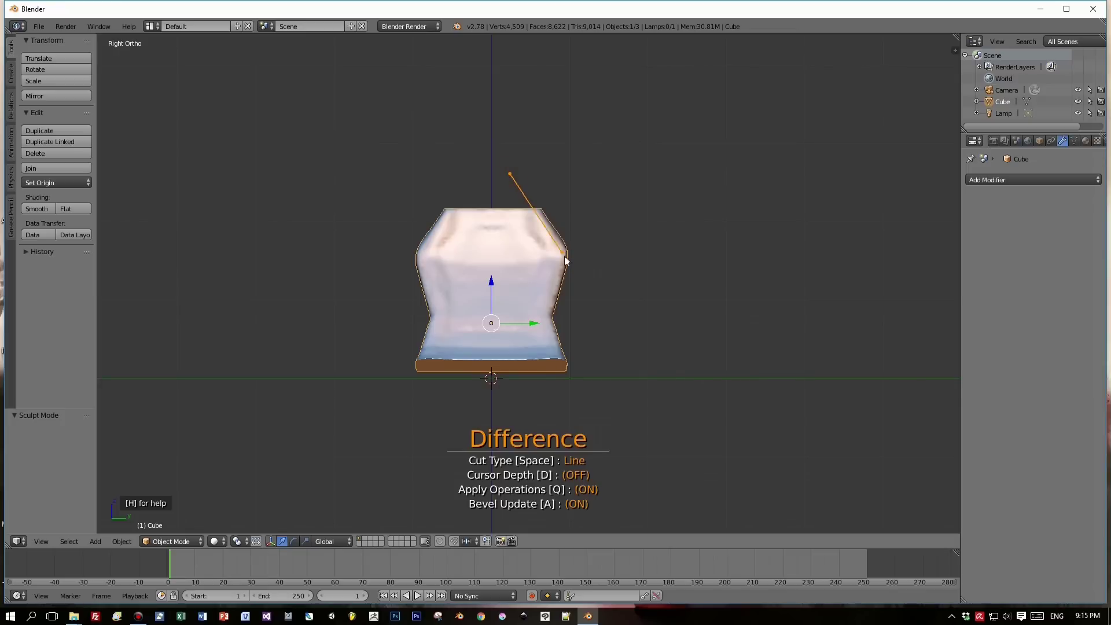
{"action": "left_click", "coordinate": [585, 282]}
{"action": "key", "text": "space"}
{"action": "left_click", "coordinate": [546, 308]}
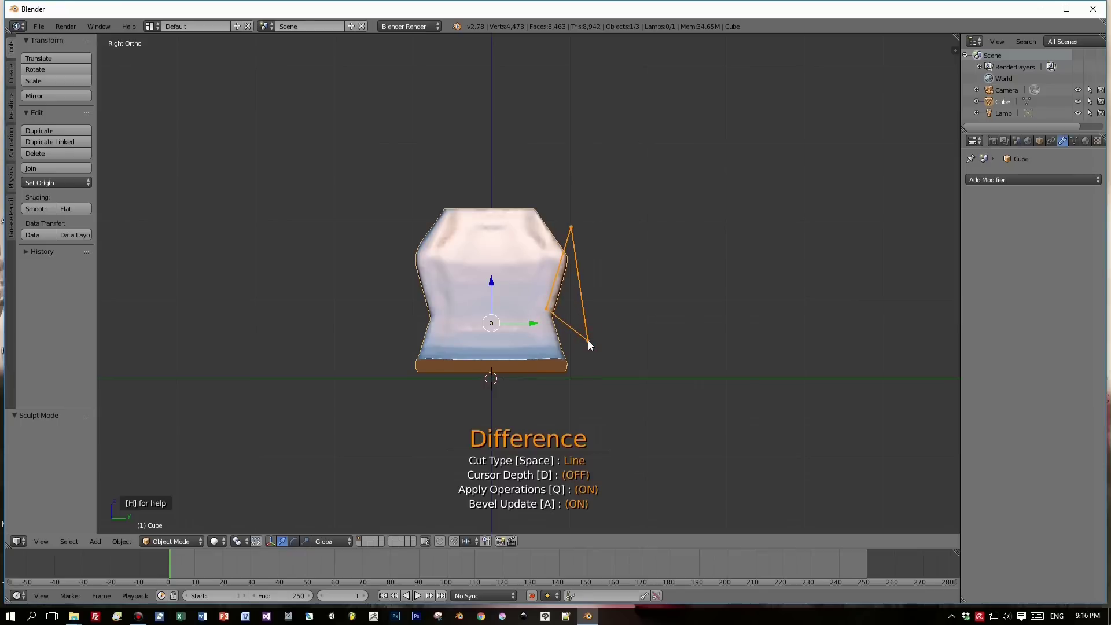
{"action": "key", "text": "space"}
{"action": "middle_click_drag", "start_coordinate": [599, 360], "coordinate": [601, 387]}
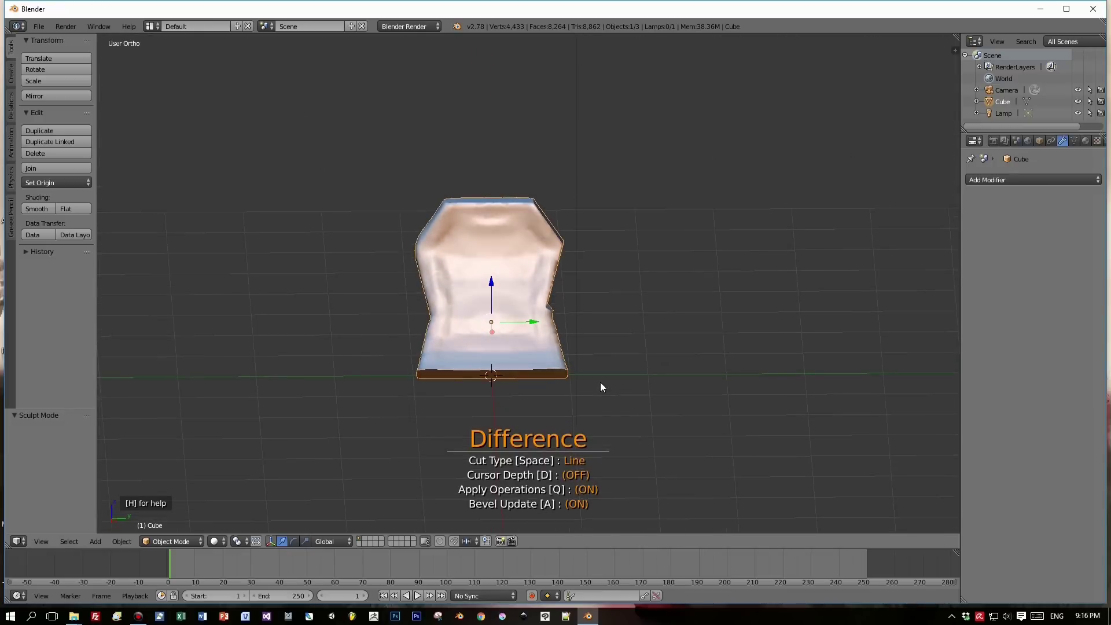
{"action": "mouse_move", "coordinate": [553, 308]}
{"action": "middle_mouse_down"}
{"action": "mouse_move", "coordinate": [427, 266]}
{"action": "mouse_move", "coordinate": [292, 256]}
{"action": "mouse_move", "coordinate": [285, 246]}
{"action": "mouse_move", "coordinate": [408, 274]}
{"action": "mouse_move", "coordinate": [354, 306]}
{"action": "mouse_move", "coordinate": [322, 382]}
{"action": "mouse_move", "coordinate": [549, 313]}
{"action": "middle_mouse_up"}
{"action": "key", "text": "KP_3"}
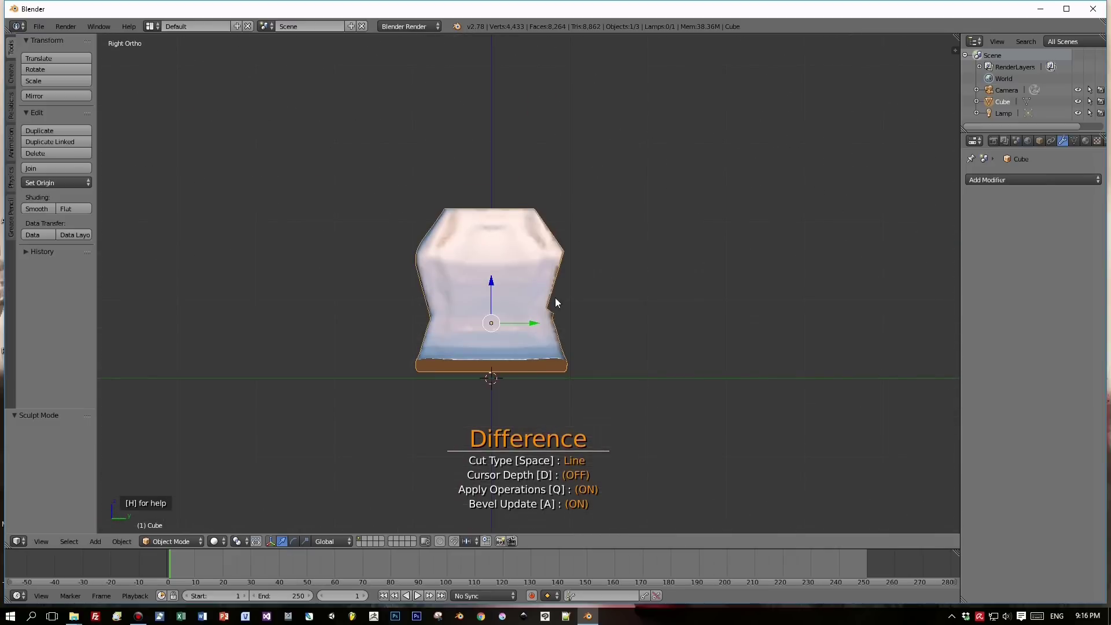
Carve the +Y waist notch deeper and trim the lower side below it with Line cuts, and exit Carver.
{"action": "key", "text": "space"}
{"action": "middle_click_drag", "start_coordinate": [577, 328], "coordinate": [369, 270]}
{"action": "key", "text": "space"}
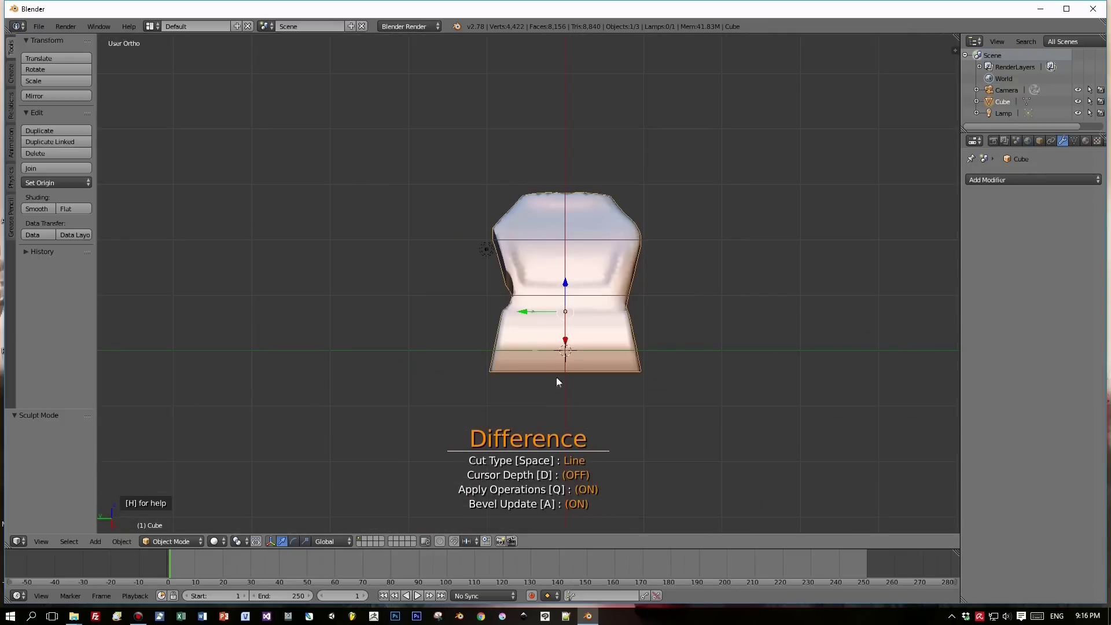
{"action": "key", "text": "space"}
{"action": "middle_click_drag", "start_coordinate": [437, 375], "coordinate": [649, 320]}
{"action": "key", "text": "KP_3"}
{"action": "key", "text": "Escape"}
Return to Sculpt Mode, enable Dyntopo and symmetrize the panel in the +Y to -Y direction.
{"action": "key", "text": "Tab"}
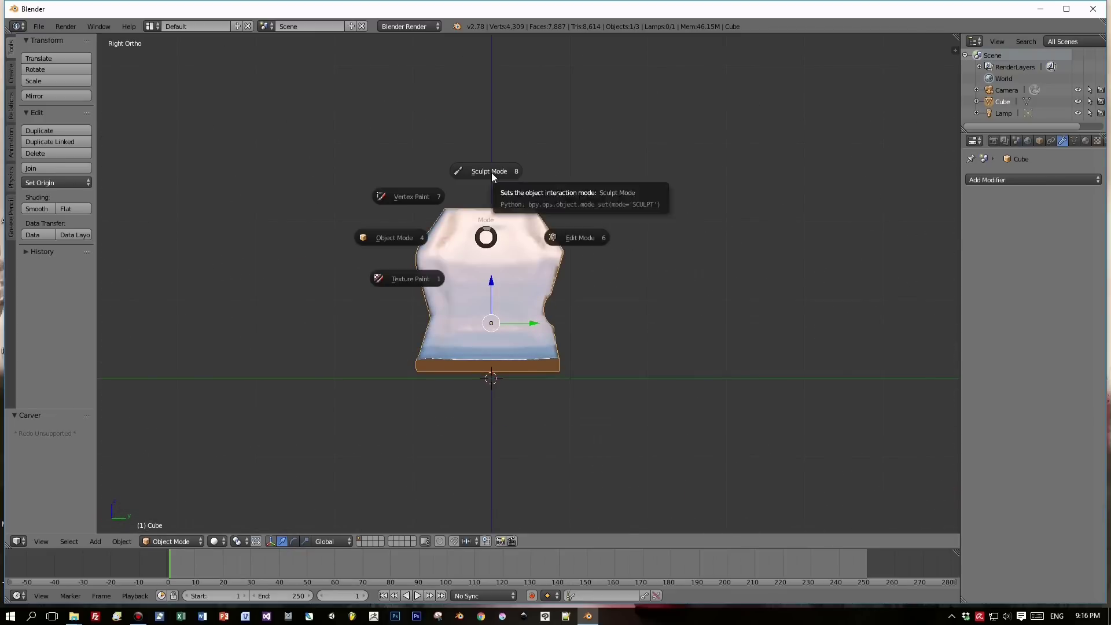
{"action": "left_click", "coordinate": [491, 172]}
{"action": "left_click", "coordinate": [35, 261]}
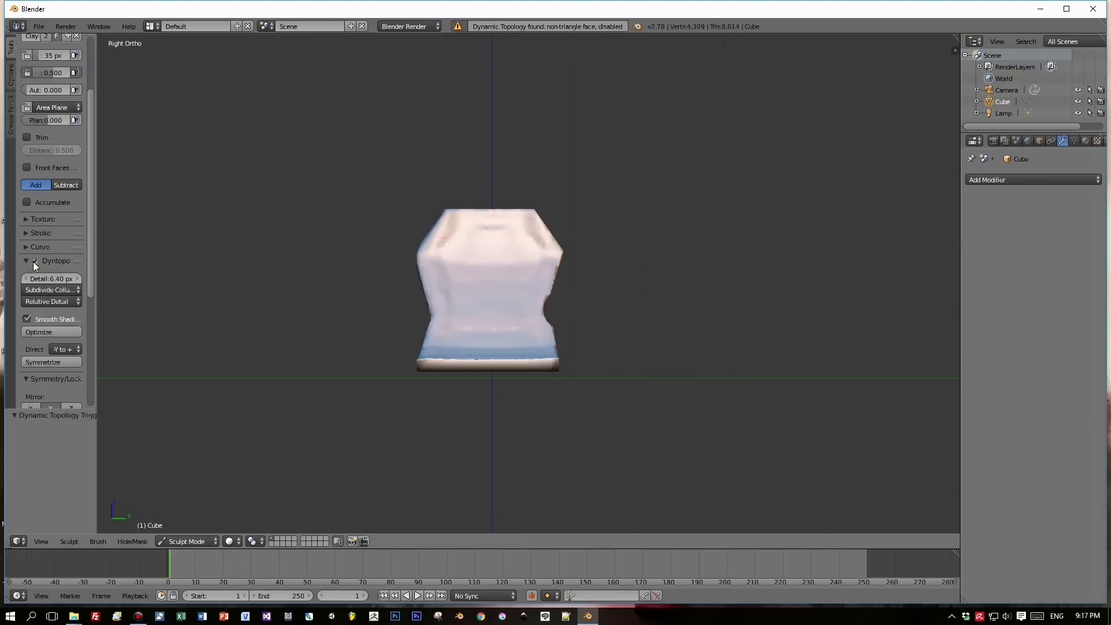
{"action": "left_click", "coordinate": [65, 349]}
{"action": "left_click", "coordinate": [65, 303]}
{"action": "left_click", "coordinate": [60, 363]}
Set the Dyntopo detail to 4.40 px and sculpt clay strokes along the panel's bottom edge.
{"action": "middle_click_drag", "start_coordinate": [548, 353], "coordinate": [554, 252]}
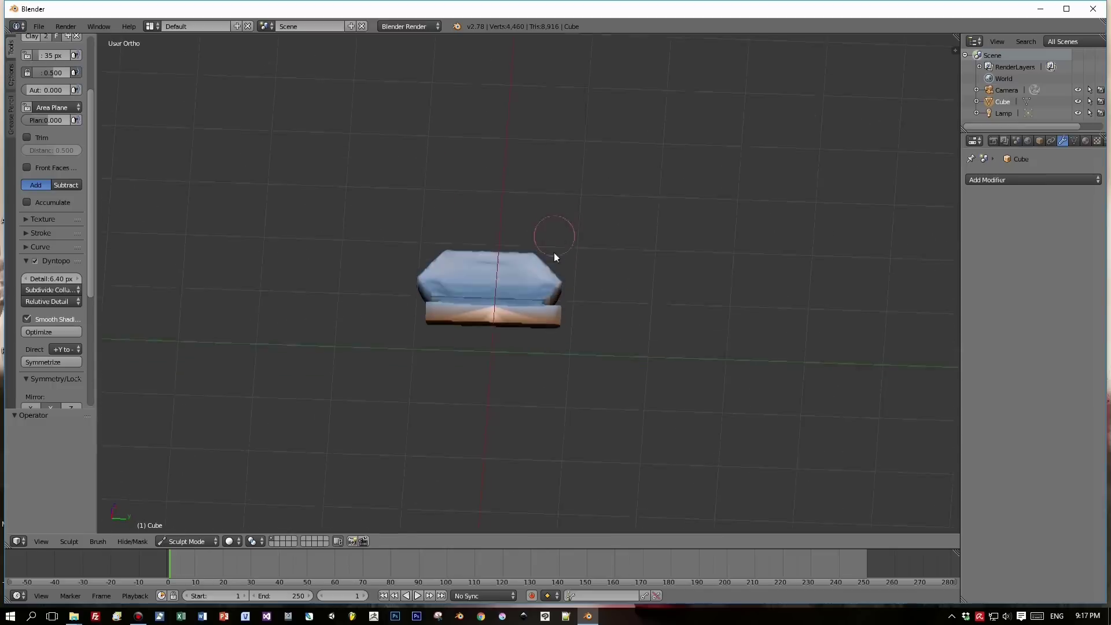
{"action": "scroll", "coordinate": [554, 252], "scroll_direction": "up", "scroll_amount": 2}
{"action": "left_click_drag", "start_coordinate": [55, 279], "coordinate": [40, 279]}
{"action": "mouse_move", "coordinate": [442, 329]}
{"action": "left_mouse_down"}
{"action": "mouse_move", "coordinate": [395, 324]}
{"action": "mouse_move", "coordinate": [484, 329]}
{"action": "left_mouse_up"}
{"action": "middle_click_drag", "start_coordinate": [484, 329], "coordinate": [488, 416]}
{"action": "mouse_move", "coordinate": [489, 415]}
{"action": "left_mouse_down"}
{"action": "mouse_move", "coordinate": [388, 419]}
{"action": "mouse_move", "coordinate": [544, 419]}
{"action": "left_mouse_up"}
{"action": "mouse_move", "coordinate": [544, 419]}
{"action": "middle_mouse_down"}
{"action": "mouse_move", "coordinate": [491, 353]}
{"action": "mouse_move", "coordinate": [490, 394]}
{"action": "middle_mouse_up"}
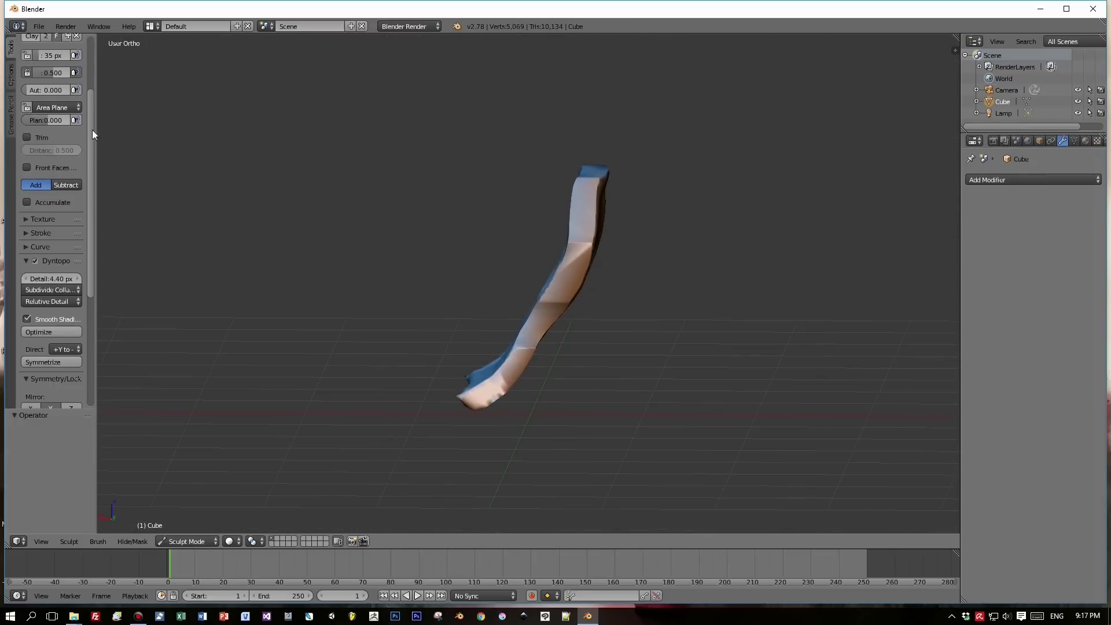
Select the Clay brush and fill out the panel's narrow side face from the bottom to the upper corner.
{"action": "scroll", "coordinate": [92, 129], "scroll_direction": "up", "scroll_amount": 3}
{"action": "left_click", "coordinate": [51, 86]}
{"action": "left_click", "coordinate": [87, 158]}
{"action": "left_click_drag", "start_coordinate": [482, 401], "coordinate": [515, 369]}
{"action": "mouse_move", "coordinate": [534, 368]}
{"action": "middle_mouse_down"}
{"action": "mouse_move", "coordinate": [543, 310]}
{"action": "mouse_move", "coordinate": [603, 301]}
{"action": "mouse_move", "coordinate": [586, 227]}
{"action": "middle_mouse_up"}
{"action": "left_click_drag", "start_coordinate": [586, 227], "coordinate": [586, 199]}
{"action": "key", "text": "KP_3"}
{"action": "scroll", "coordinate": [666, 294], "scroll_direction": "up", "scroll_amount": 2}
{"action": "middle_click_drag", "start_coordinate": [666, 297], "coordinate": [572, 499]}
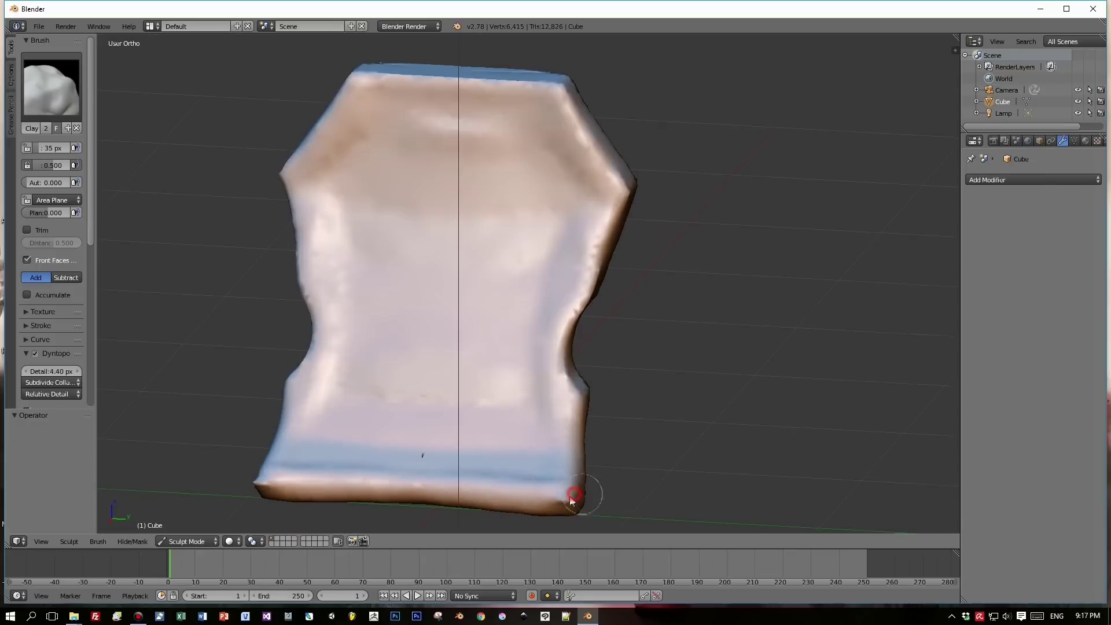
Select the Flatten brush and flatten the panel's bottom edge and the lower part of its side face.
{"action": "left_click", "coordinate": [51, 86]}
{"action": "left_click", "coordinate": [278, 160]}
{"action": "middle_click_drag", "start_coordinate": [449, 515], "coordinate": [461, 459]}
{"action": "mouse_move", "coordinate": [461, 459]}
{"action": "left_mouse_down"}
{"action": "mouse_move", "coordinate": [397, 458]}
{"action": "mouse_move", "coordinate": [549, 457]}
{"action": "left_mouse_up"}
{"action": "middle_click_drag", "start_coordinate": [582, 427], "coordinate": [474, 418]}
{"action": "mouse_move", "coordinate": [492, 414]}
{"action": "left_mouse_down"}
{"action": "mouse_move", "coordinate": [451, 462]}
{"action": "mouse_move", "coordinate": [461, 466]}
{"action": "left_mouse_up"}
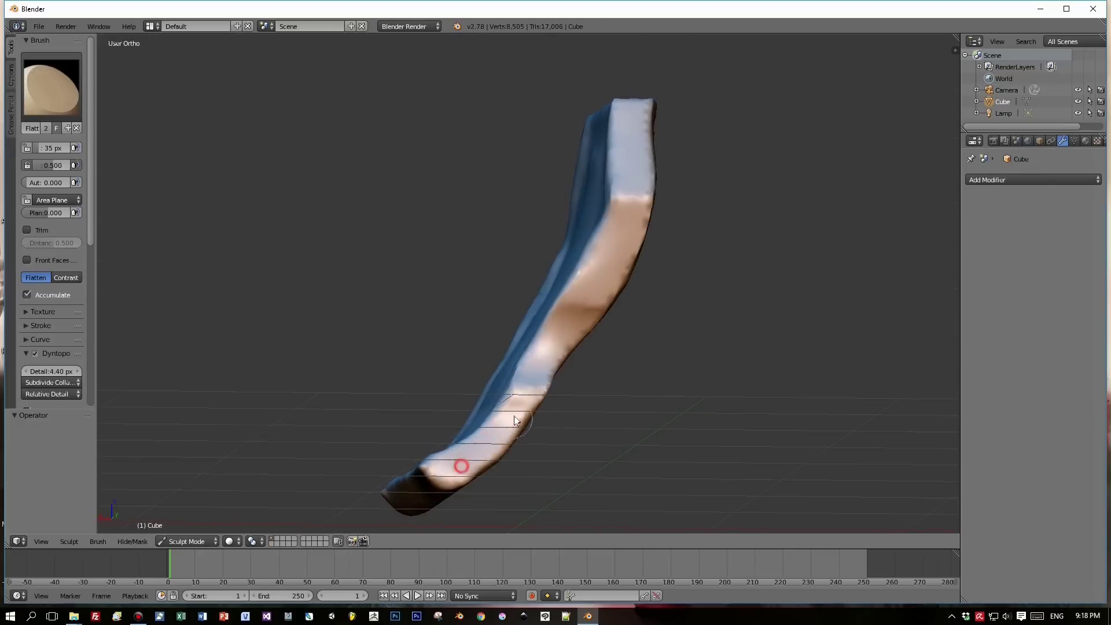
Flatten the upper part of the panel's side face and the front surface beside both slanted upper edges.
{"action": "mouse_move", "coordinate": [556, 344]}
{"action": "middle_mouse_down"}
{"action": "mouse_move", "coordinate": [520, 369]}
{"action": "mouse_move", "coordinate": [554, 334]}
{"action": "middle_mouse_up"}
{"action": "mouse_move", "coordinate": [613, 307]}
{"action": "middle_mouse_down"}
{"action": "mouse_move", "coordinate": [584, 308]}
{"action": "mouse_move", "coordinate": [602, 273]}
{"action": "middle_mouse_up"}
{"action": "left_click_drag", "start_coordinate": [602, 272], "coordinate": [612, 255]}
{"action": "middle_click_drag", "start_coordinate": [623, 258], "coordinate": [550, 130]}
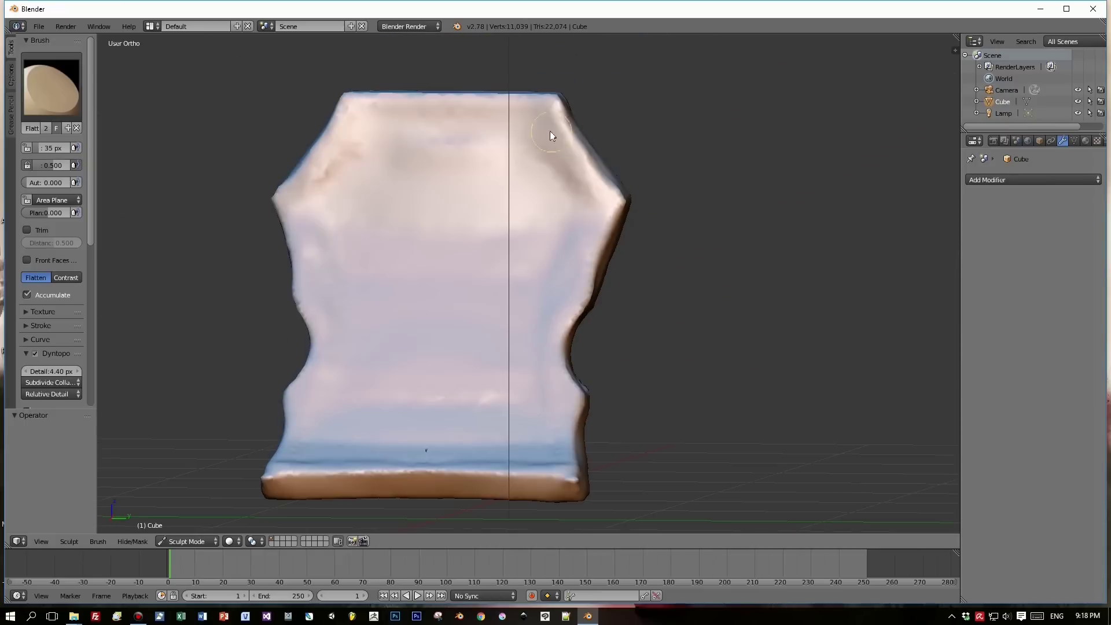
{"action": "left_click_drag", "start_coordinate": [550, 131], "coordinate": [579, 175]}
{"action": "left_click_drag", "start_coordinate": [382, 139], "coordinate": [324, 194]}
In Object Mode, cut a circular hole through the panel's upper centre with a Carver Circle cut of 40 subdivisions.
{"action": "scroll", "coordinate": [566, 266], "scroll_direction": "down", "scroll_amount": 2}
{"action": "mouse_move", "coordinate": [566, 266]}
{"action": "middle_mouse_down"}
{"action": "mouse_move", "coordinate": [388, 227]}
{"action": "mouse_move", "coordinate": [583, 432]}
{"action": "middle_mouse_up"}
{"action": "key", "text": "KP_3"}
{"action": "key", "text": "Tab"}
{"action": "key", "text": "ctrl+shift+x"}
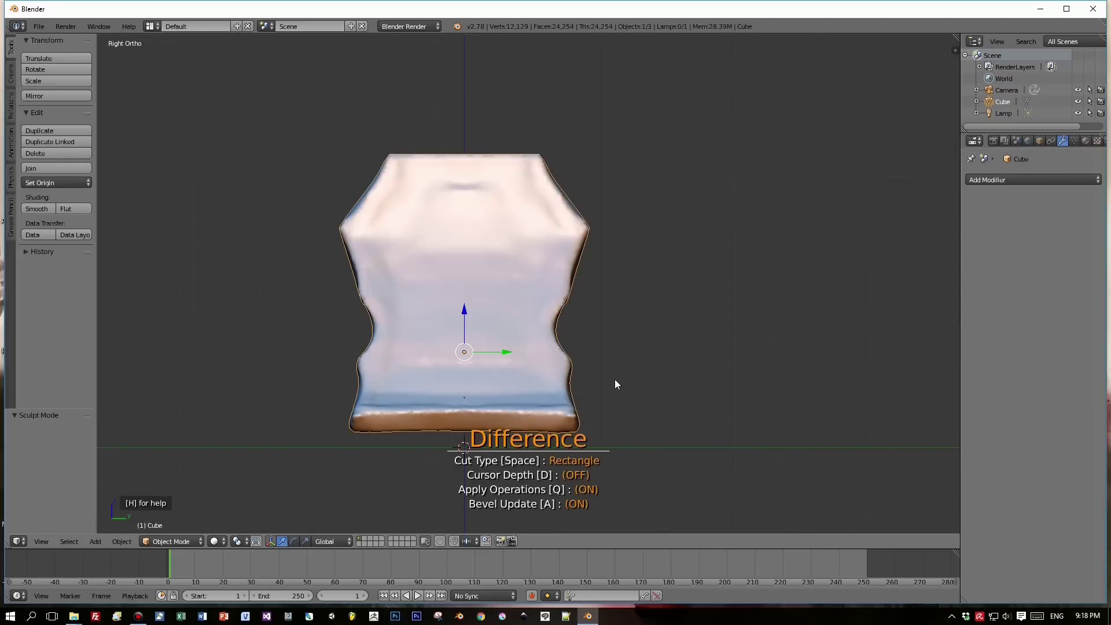
{"action": "key", "text": "space"}
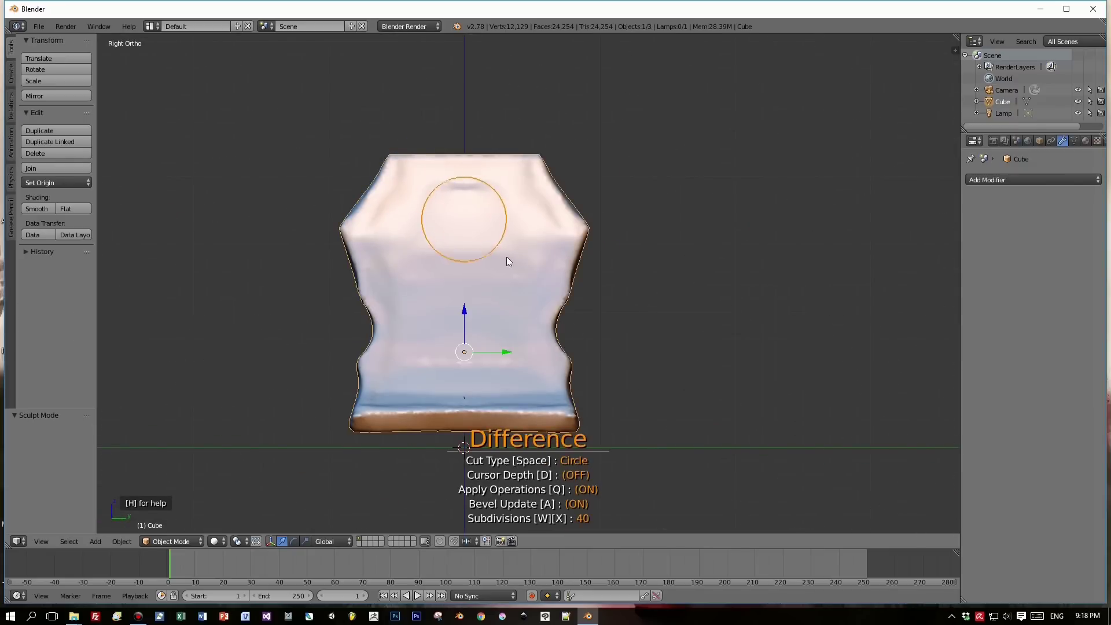
{"action": "left_click_drag", "start_coordinate": [508, 261], "coordinate": [509, 260]}
{"action": "middle_click_drag", "start_coordinate": [509, 260], "coordinate": [430, 261]}
{"action": "key", "text": "KP_3"}
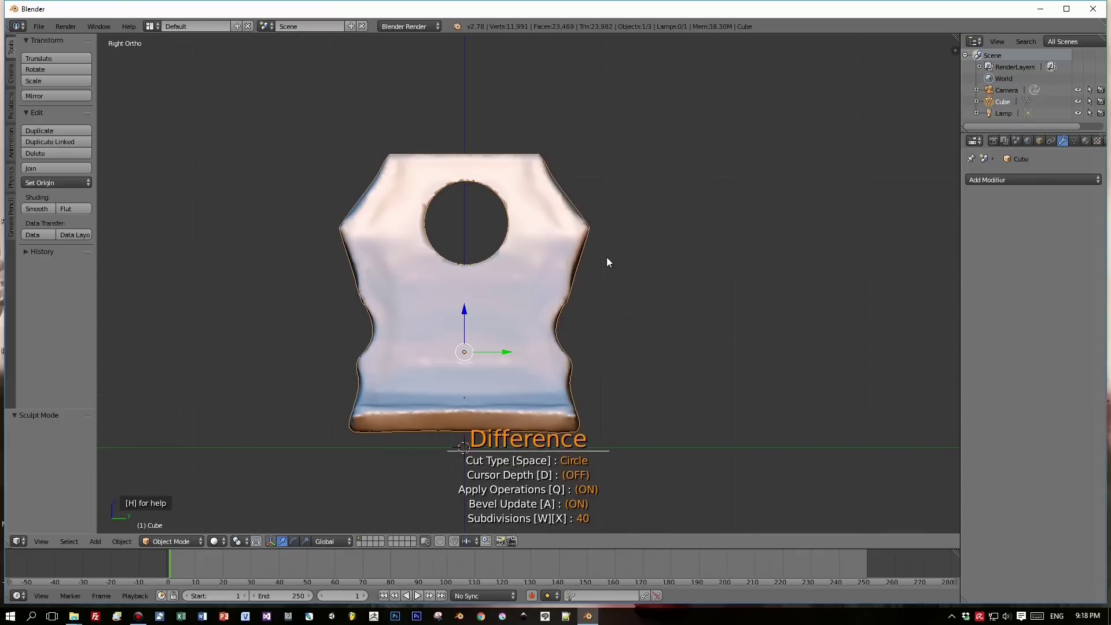
{"action": "key", "text": "Escape"}
Return to Sculpt Mode, enable Dyntopo and flatten the hole's rim on the panel's front face.
{"action": "key", "text": "Tab"}
{"action": "left_click", "coordinate": [494, 186]}
{"action": "scroll", "coordinate": [488, 189], "scroll_direction": "up", "scroll_amount": 2}
{"action": "key", "text": "ctrl+d"}
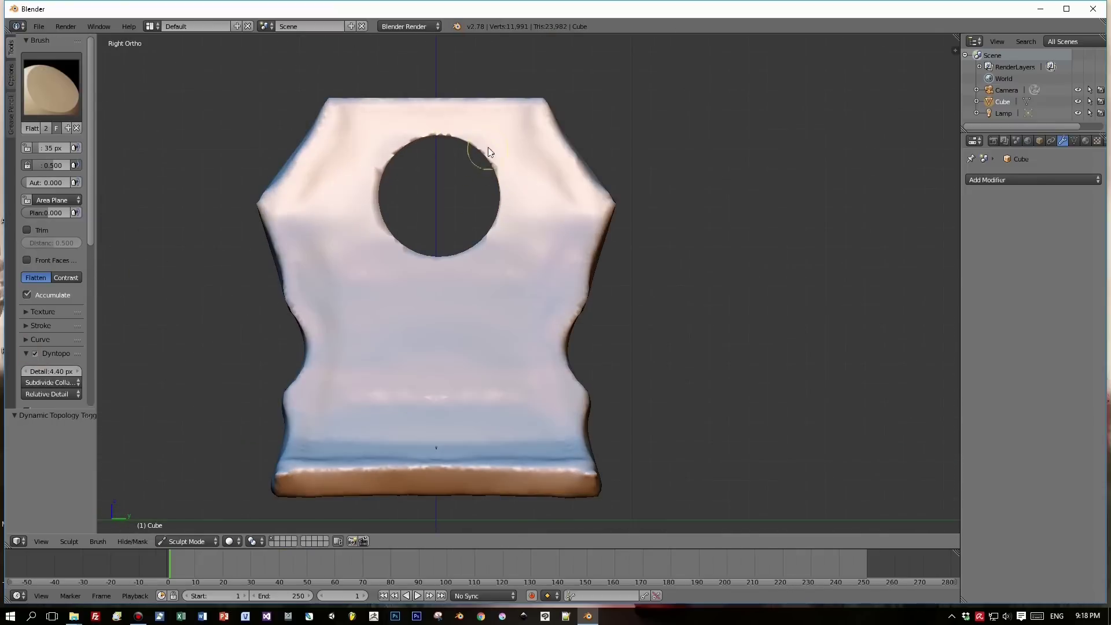
{"action": "left_click_drag", "start_coordinate": [488, 149], "coordinate": [407, 263]}
{"action": "mouse_move", "coordinate": [423, 136]}
{"action": "left_mouse_down"}
{"action": "mouse_move", "coordinate": [370, 227]}
{"action": "mouse_move", "coordinate": [390, 226]}
{"action": "left_mouse_up"}
Flatten the hole's rim and the surrounding surface on the panel's back face.
{"action": "middle_click_drag", "start_coordinate": [648, 209], "coordinate": [391, 186]}
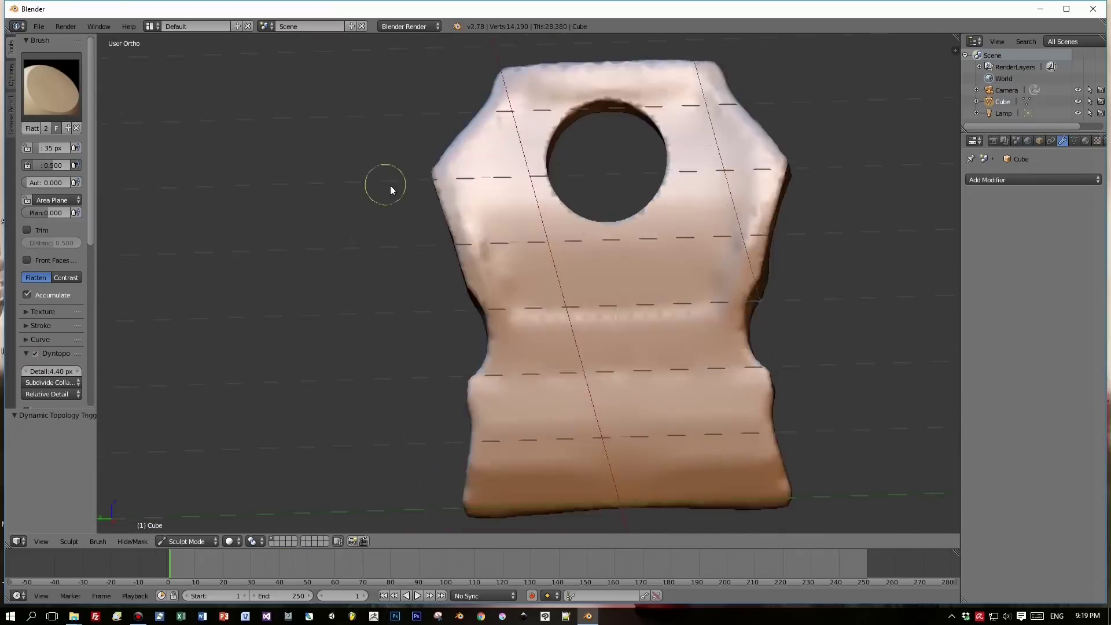
{"action": "key", "text": "ctrl+KP_3"}
{"action": "mouse_move", "coordinate": [580, 154]}
{"action": "left_mouse_down"}
{"action": "mouse_move", "coordinate": [590, 240]}
{"action": "mouse_move", "coordinate": [675, 186]}
{"action": "mouse_move", "coordinate": [661, 263]}
{"action": "mouse_move", "coordinate": [558, 110]}
{"action": "mouse_move", "coordinate": [532, 120]}
{"action": "mouse_move", "coordinate": [492, 297]}
{"action": "left_mouse_up"}
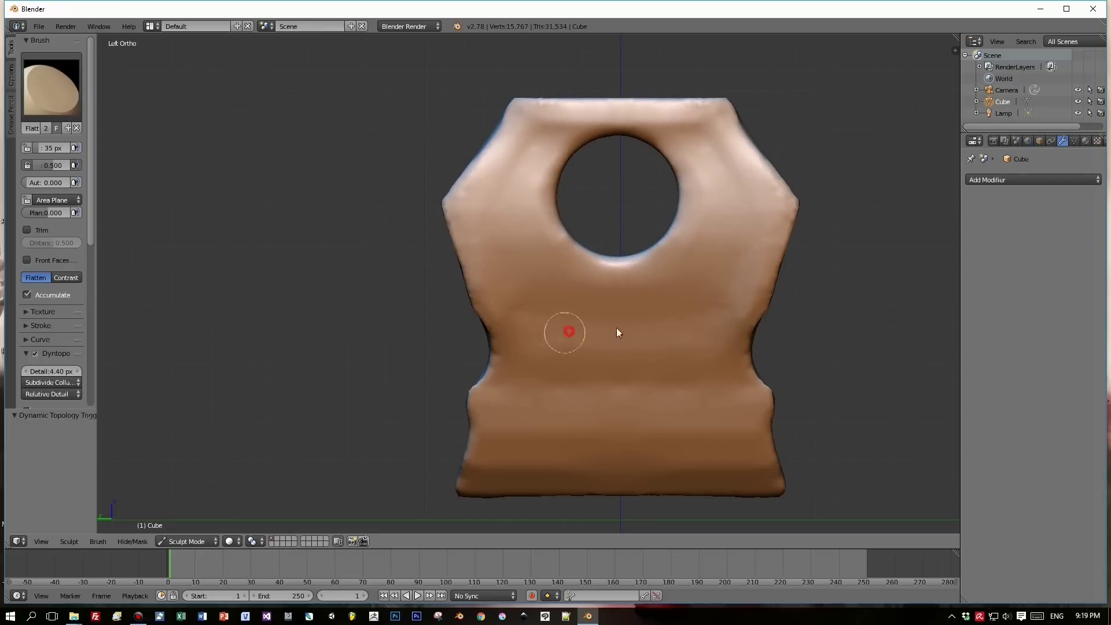
Flatten the front edge and side face of the panel between the upper side corner and the waist notch.
{"action": "scroll", "coordinate": [519, 320], "scroll_direction": "down", "scroll_amount": 5}
{"action": "middle_click_drag", "start_coordinate": [519, 320], "coordinate": [652, 318]}
{"action": "scroll", "coordinate": [652, 318], "scroll_direction": "up", "scroll_amount": 8}
{"action": "mouse_move", "coordinate": [631, 289]}
{"action": "left_mouse_down"}
{"action": "mouse_move", "coordinate": [568, 401]}
{"action": "mouse_move", "coordinate": [651, 242]}
{"action": "left_mouse_up"}
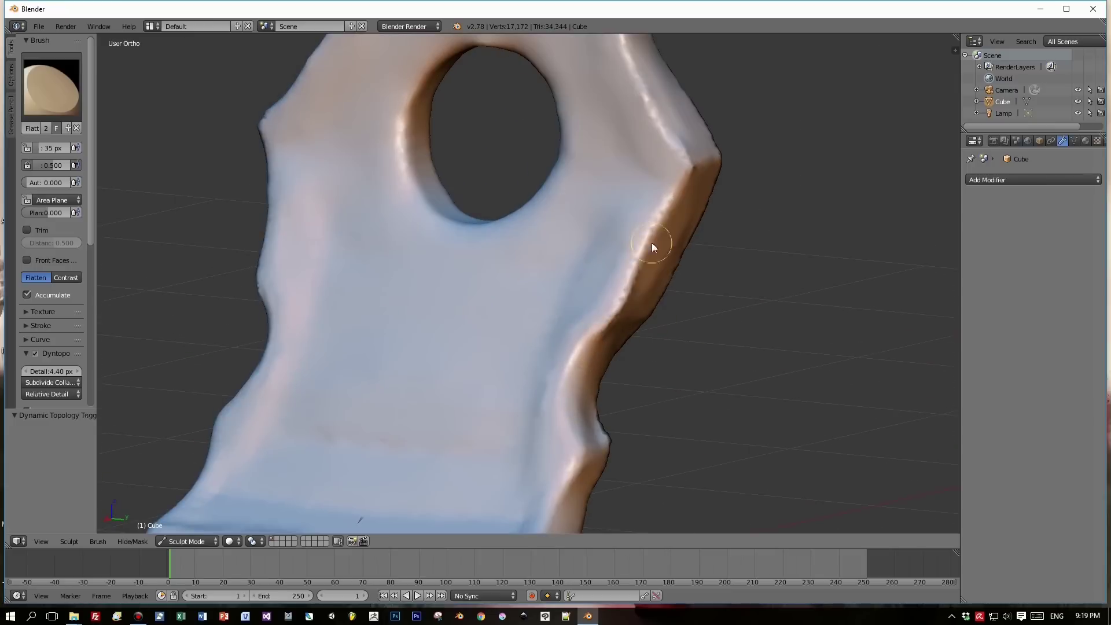
{"action": "scroll", "coordinate": [653, 244], "scroll_direction": "up", "scroll_amount": 2}
{"action": "mouse_move", "coordinate": [683, 278]}
{"action": "left_mouse_down"}
{"action": "mouse_move", "coordinate": [751, 130]}
{"action": "mouse_move", "coordinate": [642, 339]}
{"action": "mouse_move", "coordinate": [694, 295]}
{"action": "left_mouse_up"}
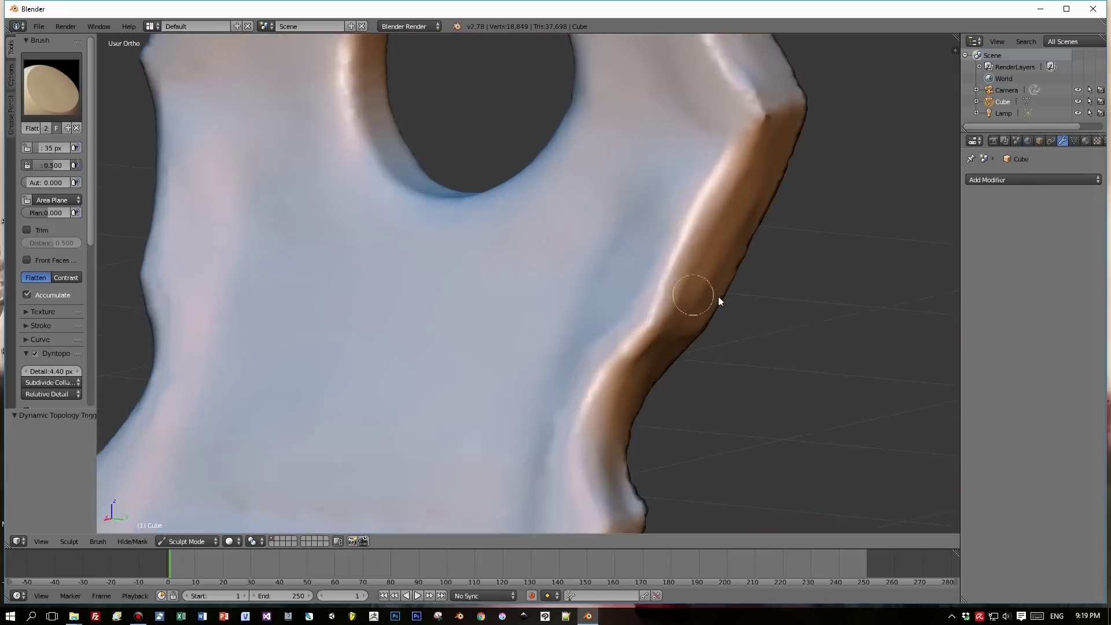
Continue flattening the panel's outer edges and the narrow side face below the upper side corner.
{"action": "middle_click_drag", "start_coordinate": [718, 298], "coordinate": [568, 295]}
{"action": "mouse_move", "coordinate": [617, 150]}
{"action": "left_mouse_down"}
{"action": "mouse_move", "coordinate": [603, 260]}
{"action": "mouse_move", "coordinate": [609, 163]}
{"action": "left_mouse_up"}
{"action": "mouse_move", "coordinate": [547, 399]}
{"action": "left_mouse_down"}
{"action": "mouse_move", "coordinate": [514, 459]}
{"action": "mouse_move", "coordinate": [466, 467]}
{"action": "left_mouse_up"}
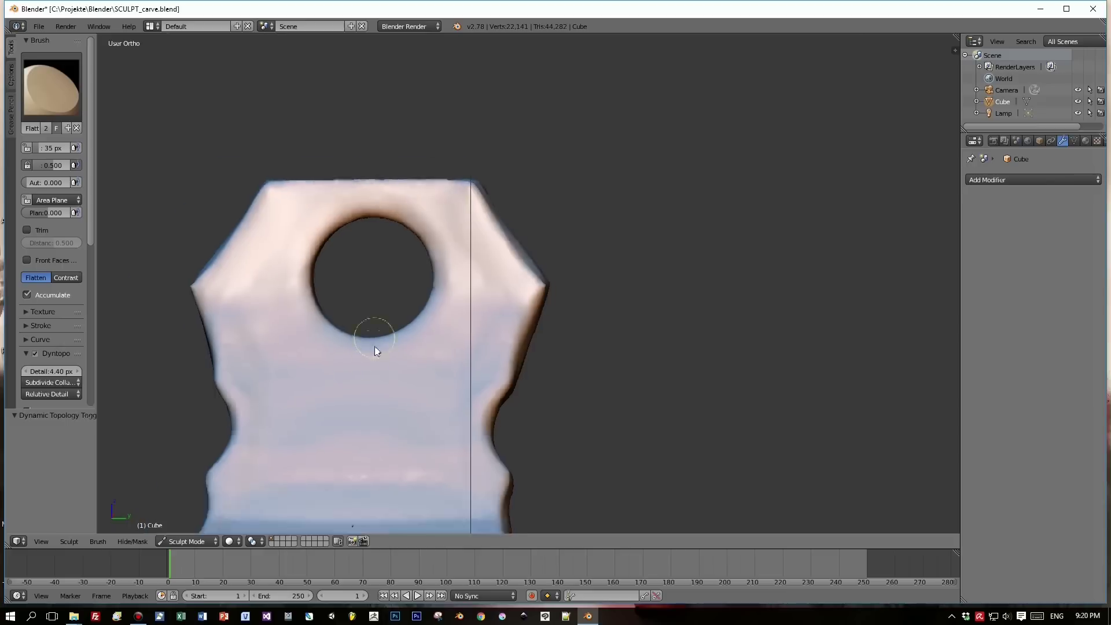
{"action": "scroll", "coordinate": [624, 247], "scroll_direction": "up", "scroll_amount": 5}
{"action": "middle_click_drag", "start_coordinate": [624, 247], "coordinate": [398, 119]}
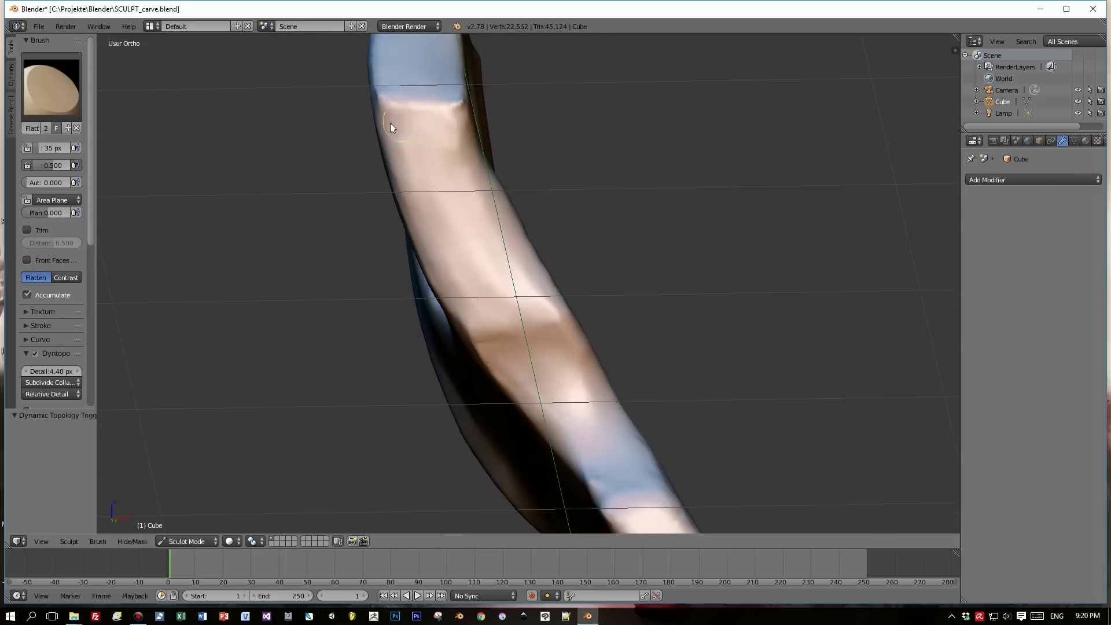
{"action": "mouse_move", "coordinate": [391, 122]}
{"action": "left_mouse_down"}
{"action": "mouse_move", "coordinate": [413, 122]}
{"action": "mouse_move", "coordinate": [401, 171]}
{"action": "left_mouse_up"}
Switch to the Pinch brush, set its size to 90 px and sharpen the hole's rim on the panel's front face.
{"action": "mouse_move", "coordinate": [401, 171]}
{"action": "middle_mouse_down"}
{"action": "mouse_move", "coordinate": [443, 199]}
{"action": "mouse_move", "coordinate": [422, 306]}
{"action": "mouse_move", "coordinate": [392, 292]}
{"action": "mouse_move", "coordinate": [366, 301]}
{"action": "middle_mouse_up"}
{"action": "scroll", "coordinate": [366, 301], "scroll_direction": "down", "scroll_amount": 5}
{"action": "left_click", "coordinate": [51, 87]}
{"action": "left_click", "coordinate": [191, 226]}
{"action": "scroll", "coordinate": [457, 255], "scroll_direction": "up", "scroll_amount": 4}
{"action": "middle_click_drag", "start_coordinate": [457, 255], "coordinate": [531, 283]}
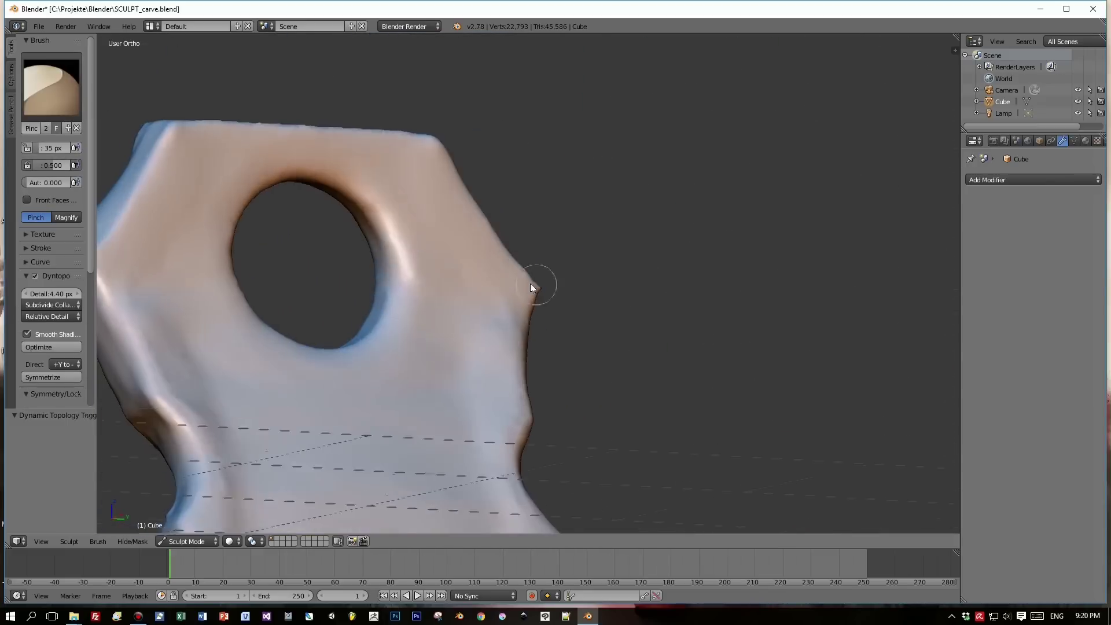
{"action": "key", "text": "f"}
{"action": "left_click", "coordinate": [379, 216]}
{"action": "mouse_move", "coordinate": [380, 216]}
{"action": "left_mouse_down"}
{"action": "mouse_move", "coordinate": [315, 183]}
{"action": "mouse_move", "coordinate": [400, 284]}
{"action": "mouse_move", "coordinate": [371, 330]}
{"action": "left_mouse_up"}
{"action": "mouse_move", "coordinate": [371, 330]}
{"action": "middle_mouse_down"}
{"action": "mouse_move", "coordinate": [328, 376]}
{"action": "mouse_move", "coordinate": [332, 330]}
{"action": "middle_mouse_up"}
{"action": "left_click_drag", "start_coordinate": [235, 272], "coordinate": [231, 227]}
{"action": "left_click_drag", "start_coordinate": [283, 324], "coordinate": [298, 337]}
Pinch the front edge along the upper slanted side and the side edge near the waist notch.
{"action": "mouse_move", "coordinate": [315, 330]}
{"action": "middle_mouse_down"}
{"action": "mouse_move", "coordinate": [410, 304]}
{"action": "mouse_move", "coordinate": [376, 273]}
{"action": "middle_mouse_up"}
{"action": "middle_click_drag", "start_coordinate": [376, 219], "coordinate": [480, 202]}
{"action": "mouse_move", "coordinate": [481, 191]}
{"action": "left_mouse_down"}
{"action": "mouse_move", "coordinate": [521, 258]}
{"action": "mouse_move", "coordinate": [463, 156]}
{"action": "left_mouse_up"}
{"action": "middle_click_drag", "start_coordinate": [463, 156], "coordinate": [537, 313]}
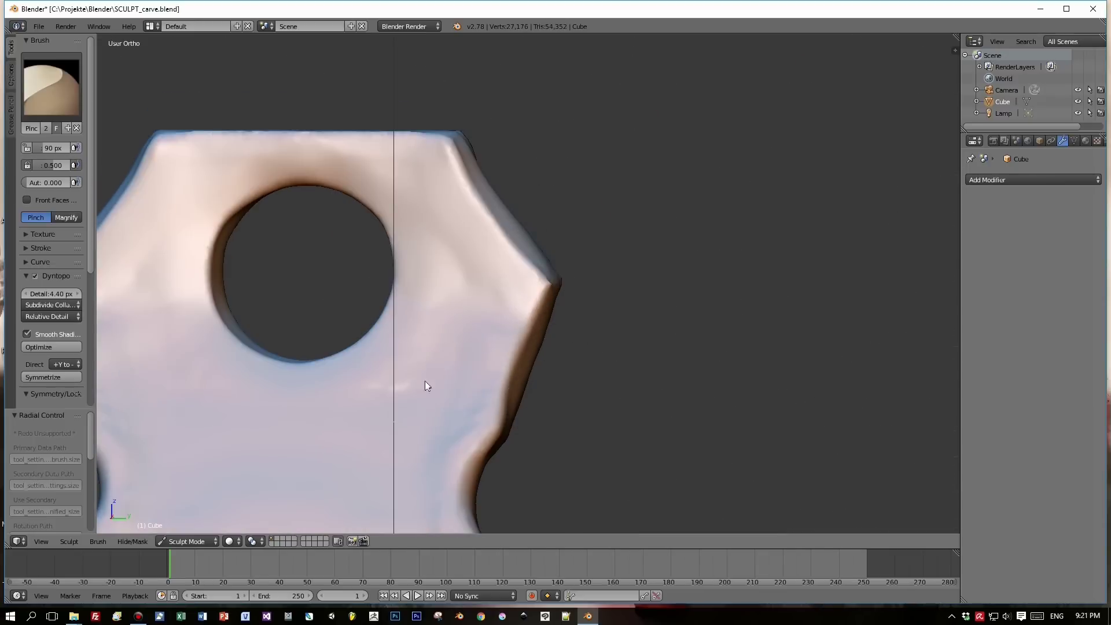
{"action": "middle_click_drag", "start_coordinate": [424, 381], "coordinate": [487, 412]}
{"action": "scroll", "coordinate": [488, 412], "scroll_direction": "down", "scroll_amount": 3}
{"action": "scroll", "coordinate": [487, 412], "scroll_direction": "up", "scroll_amount": 2}
{"action": "left_click_drag", "start_coordinate": [487, 412], "coordinate": [453, 488]}
Pinch both long edges of the side faces, from the top corner past the side corner to the waist notch.
{"action": "mouse_move", "coordinate": [453, 488]}
{"action": "middle_mouse_down"}
{"action": "mouse_move", "coordinate": [429, 389]}
{"action": "mouse_move", "coordinate": [456, 352]}
{"action": "mouse_move", "coordinate": [602, 269]}
{"action": "middle_mouse_up"}
{"action": "scroll", "coordinate": [430, 389], "scroll_direction": "down", "scroll_amount": 3}
{"action": "scroll", "coordinate": [603, 269], "scroll_direction": "up", "scroll_amount": 3}
{"action": "scroll", "coordinate": [602, 270], "scroll_direction": "up", "scroll_amount": 1}
{"action": "left_click_drag", "start_coordinate": [628, 159], "coordinate": [602, 280]}
{"action": "middle_click_drag", "start_coordinate": [602, 281], "coordinate": [615, 205]}
{"action": "left_click_drag", "start_coordinate": [615, 205], "coordinate": [571, 421]}
{"action": "middle_click_drag", "start_coordinate": [570, 420], "coordinate": [490, 424]}
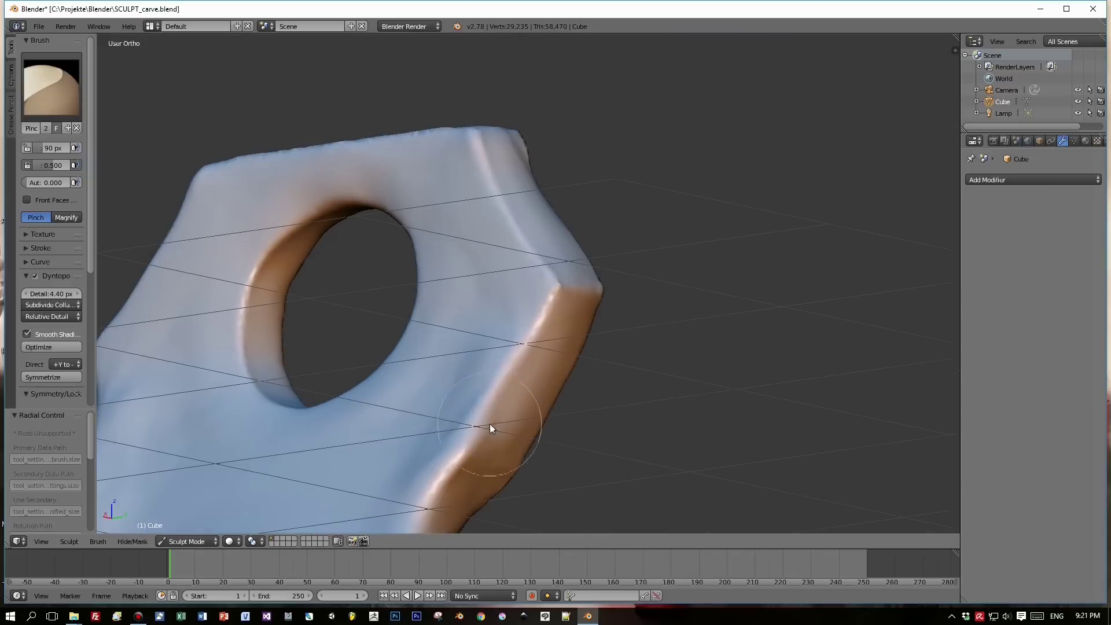
{"action": "left_click_drag", "start_coordinate": [490, 424], "coordinate": [553, 282]}
{"action": "middle_click_drag", "start_coordinate": [553, 283], "coordinate": [578, 381]}
{"action": "left_click_drag", "start_coordinate": [472, 429], "coordinate": [447, 460]}
Pinch the panel's long top edge and the adjoining slanted edge to sharpen them.
{"action": "middle_click_drag", "start_coordinate": [440, 457], "coordinate": [413, 239]}
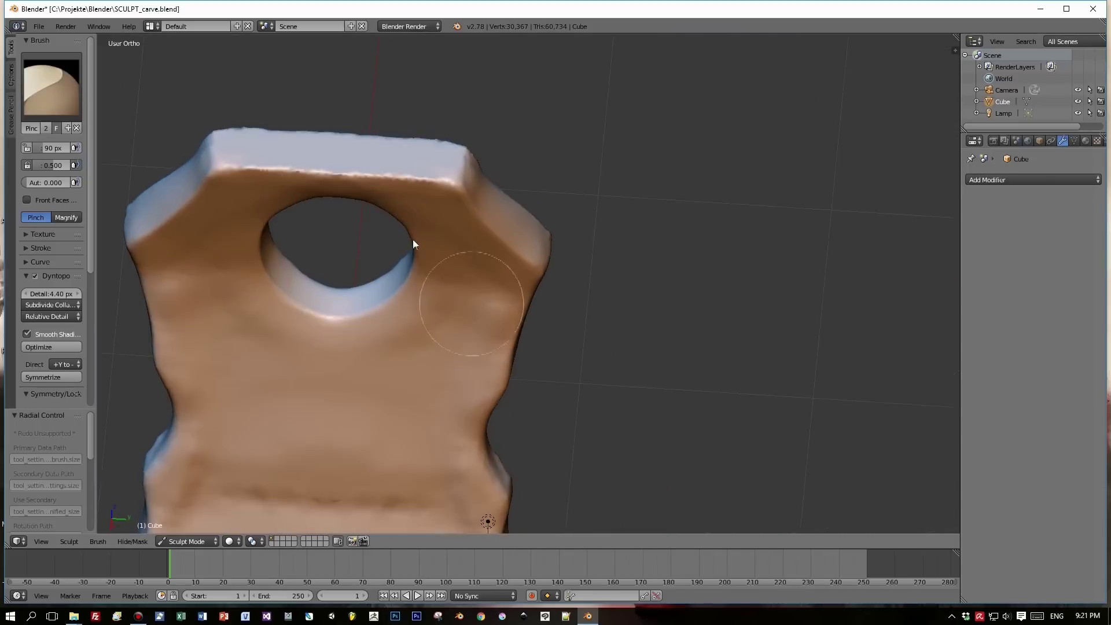
{"action": "middle_click_drag", "start_coordinate": [291, 184], "coordinate": [397, 237], "text": "shift"}
{"action": "scroll", "coordinate": [397, 238], "scroll_direction": "up", "scroll_amount": 2}
{"action": "left_click_drag", "start_coordinate": [498, 206], "coordinate": [278, 191]}
{"action": "mouse_move", "coordinate": [559, 206]}
{"action": "left_mouse_down"}
{"action": "mouse_move", "coordinate": [311, 195]}
{"action": "mouse_move", "coordinate": [579, 254]}
{"action": "left_mouse_up"}
Pinch the edges running from the top corner down the upper slanted side face.
{"action": "scroll", "coordinate": [669, 334], "scroll_direction": "down", "scroll_amount": 2}
{"action": "mouse_move", "coordinate": [669, 333]}
{"action": "middle_mouse_down"}
{"action": "mouse_move", "coordinate": [797, 267]}
{"action": "mouse_move", "coordinate": [834, 278]}
{"action": "middle_mouse_up"}
{"action": "left_click_drag", "start_coordinate": [607, 269], "coordinate": [619, 302]}
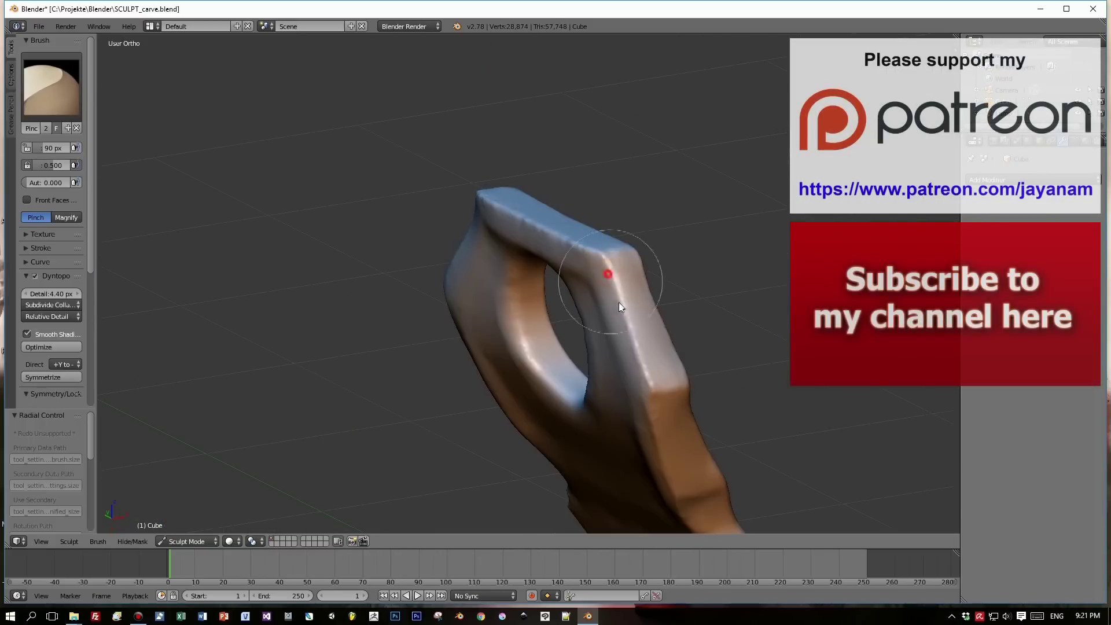
{"action": "mouse_move", "coordinate": [619, 306]}
{"action": "middle_mouse_down"}
{"action": "mouse_move", "coordinate": [678, 228]}
{"action": "mouse_move", "coordinate": [550, 284]}
{"action": "middle_mouse_up"}
{"action": "mouse_move", "coordinate": [550, 284]}
{"action": "left_mouse_down"}
{"action": "mouse_move", "coordinate": [618, 380]}
{"action": "mouse_move", "coordinate": [546, 266]}
{"action": "mouse_move", "coordinate": [637, 345]}
{"action": "left_mouse_up"}
Return to Object Mode in the right view and carve a rectangular notch into the panel's side above the waist.
{"action": "mouse_move", "coordinate": [637, 345]}
{"action": "middle_mouse_down"}
{"action": "mouse_move", "coordinate": [526, 408]}
{"action": "mouse_move", "coordinate": [416, 379]}
{"action": "middle_mouse_up"}
{"action": "scroll", "coordinate": [603, 384], "scroll_direction": "down", "scroll_amount": 6}
{"action": "middle_click_drag", "start_coordinate": [604, 385], "coordinate": [556, 353]}
{"action": "scroll", "coordinate": [601, 222], "scroll_direction": "up", "scroll_amount": 7}
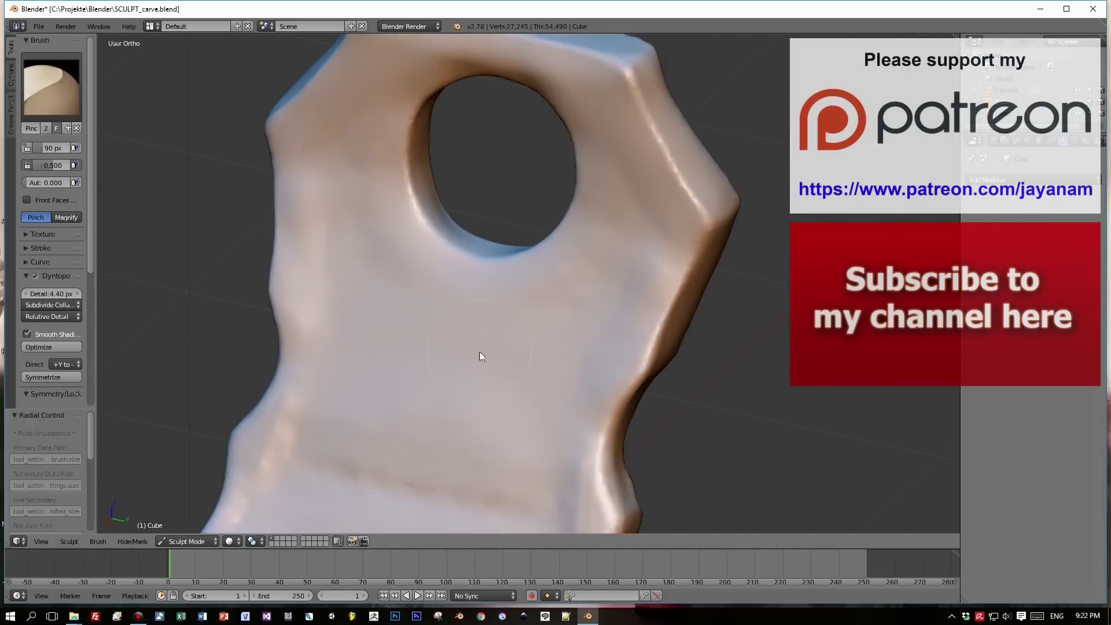
{"action": "scroll", "coordinate": [486, 341], "scroll_direction": "down", "scroll_amount": 4}
{"action": "key", "text": "KP_3"}
{"action": "key", "text": "Tab"}
{"action": "left_click", "coordinate": [576, 294]}
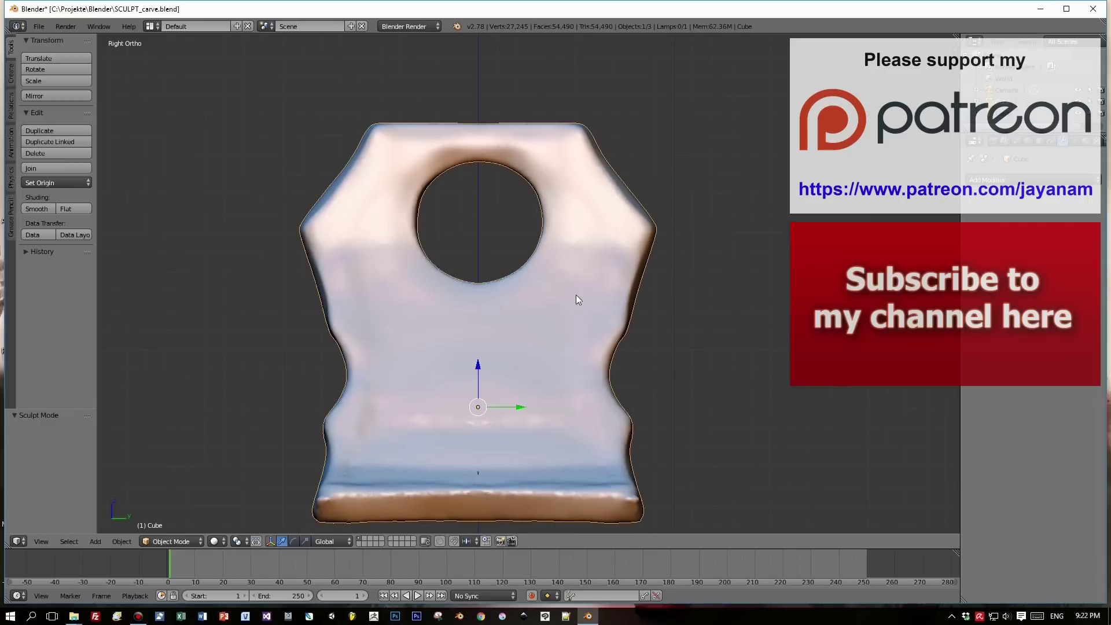
{"action": "key", "text": "ctrl+shift+x"}
{"action": "left_click_drag", "start_coordinate": [695, 355], "coordinate": [563, 295]}
Carve a triangular line cut that slices off the upper side corner down to the rectangular notch, and exit the Carver.
{"action": "key", "text": "space"}
{"action": "left_click", "coordinate": [650, 152]}
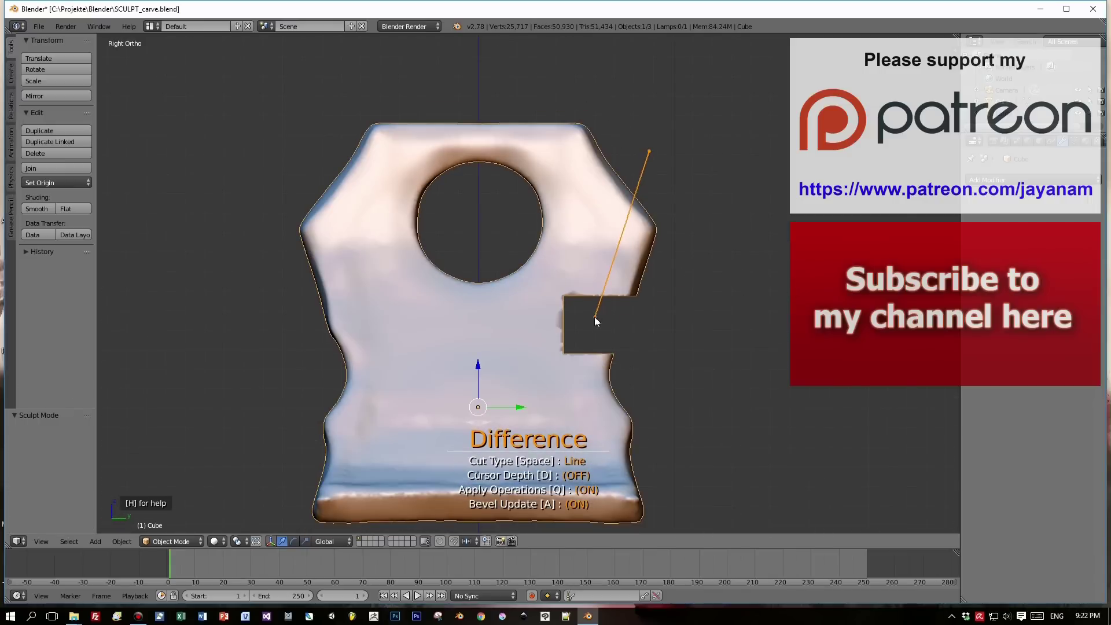
{"action": "left_click", "coordinate": [592, 320]}
{"action": "left_click", "coordinate": [679, 345]}
{"action": "key", "text": "space"}
{"action": "middle_click_drag", "start_coordinate": [679, 345], "coordinate": [699, 356]}
{"action": "key", "text": "KP_3"}
{"action": "scroll", "coordinate": [687, 335], "scroll_direction": "down", "scroll_amount": 3}
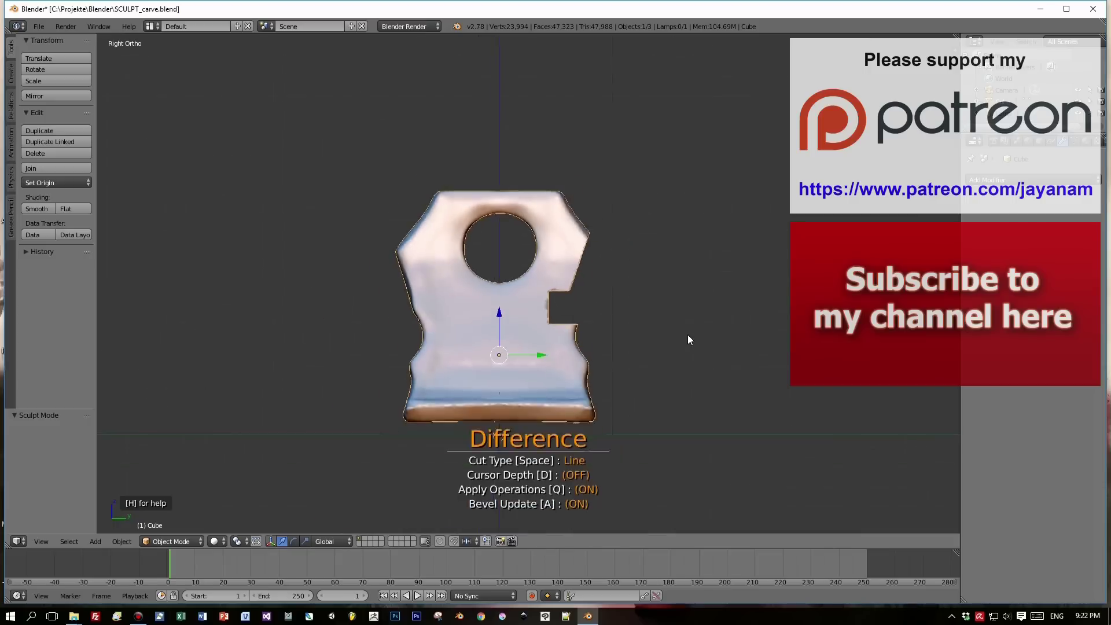
{"action": "key", "text": "Escape"}
Return to Sculpt Mode with the carved panel.
{"action": "key", "text": "Tab"}
{"action": "left_click", "coordinate": [323, 152]}
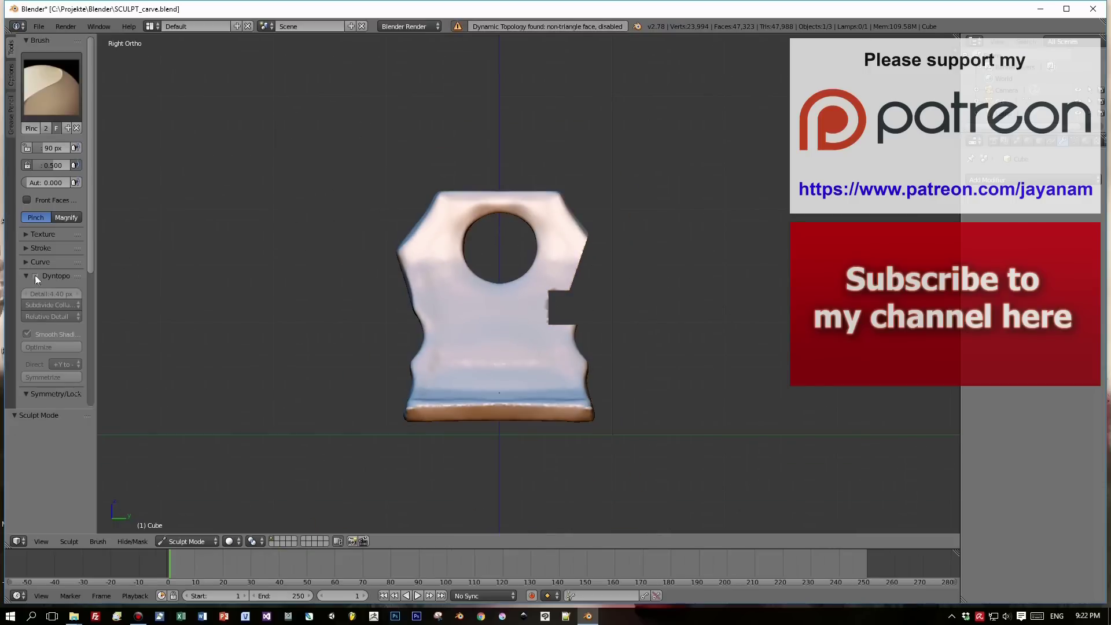